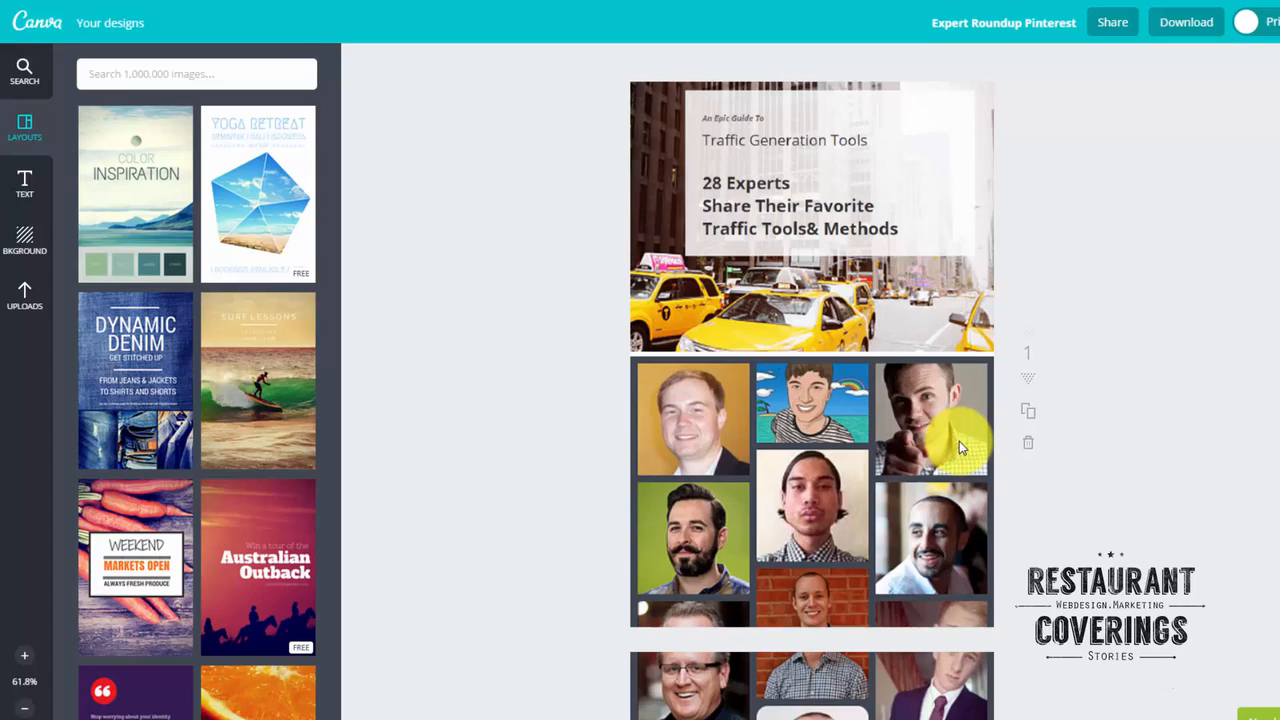
Apply the BIRTHDAY layout to the first page of the Expert Roundup Pinterest design.
scroll(1086, 486, down, 10)
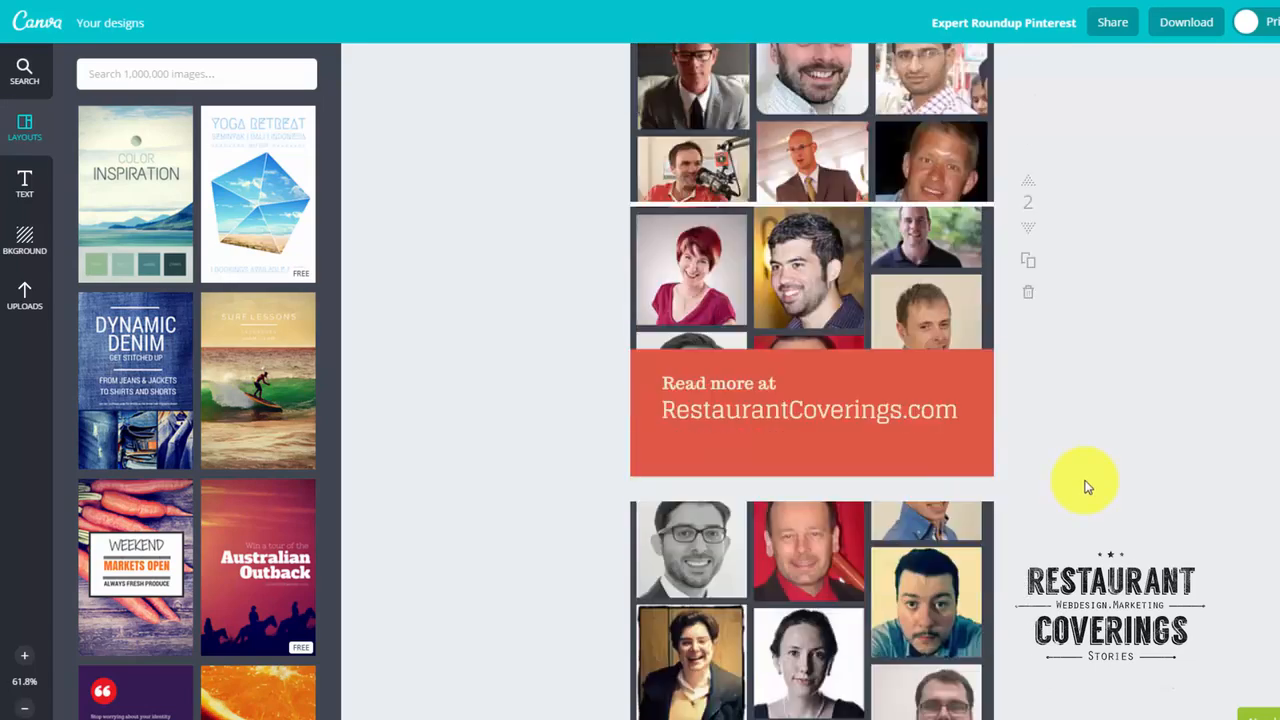
scroll(1086, 486, up, 10)
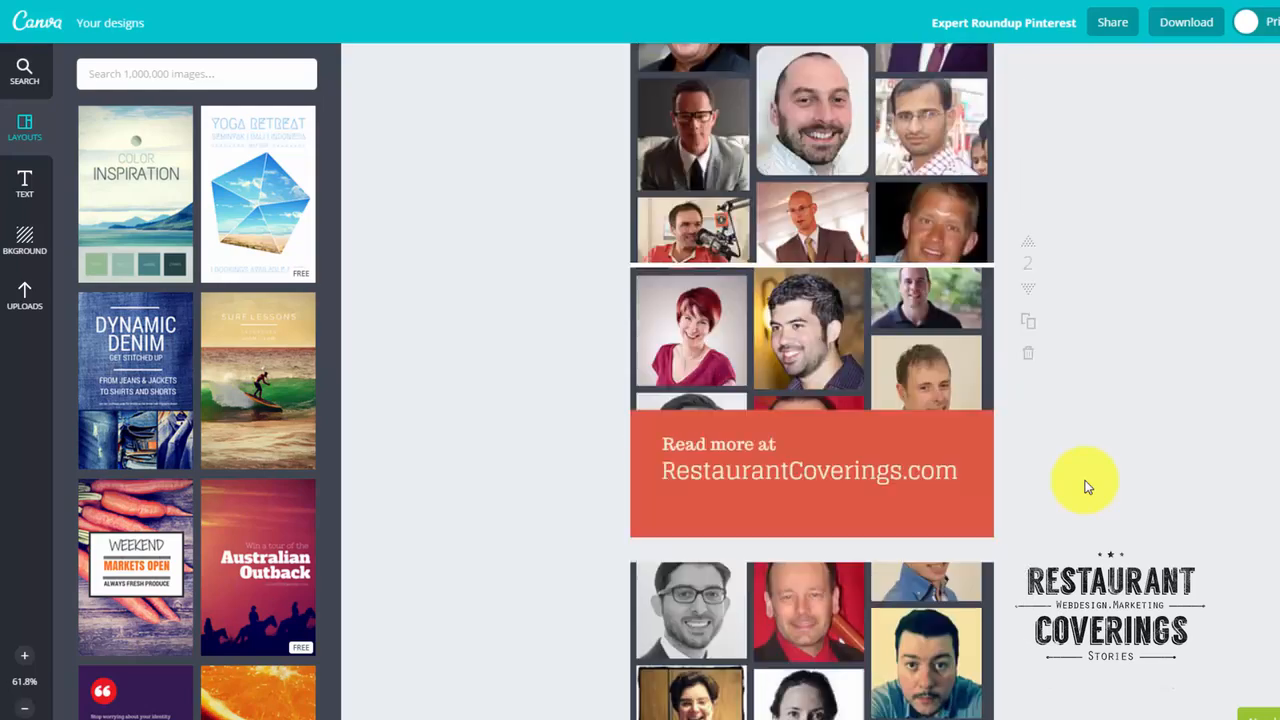
scroll(1086, 486, up, 2)
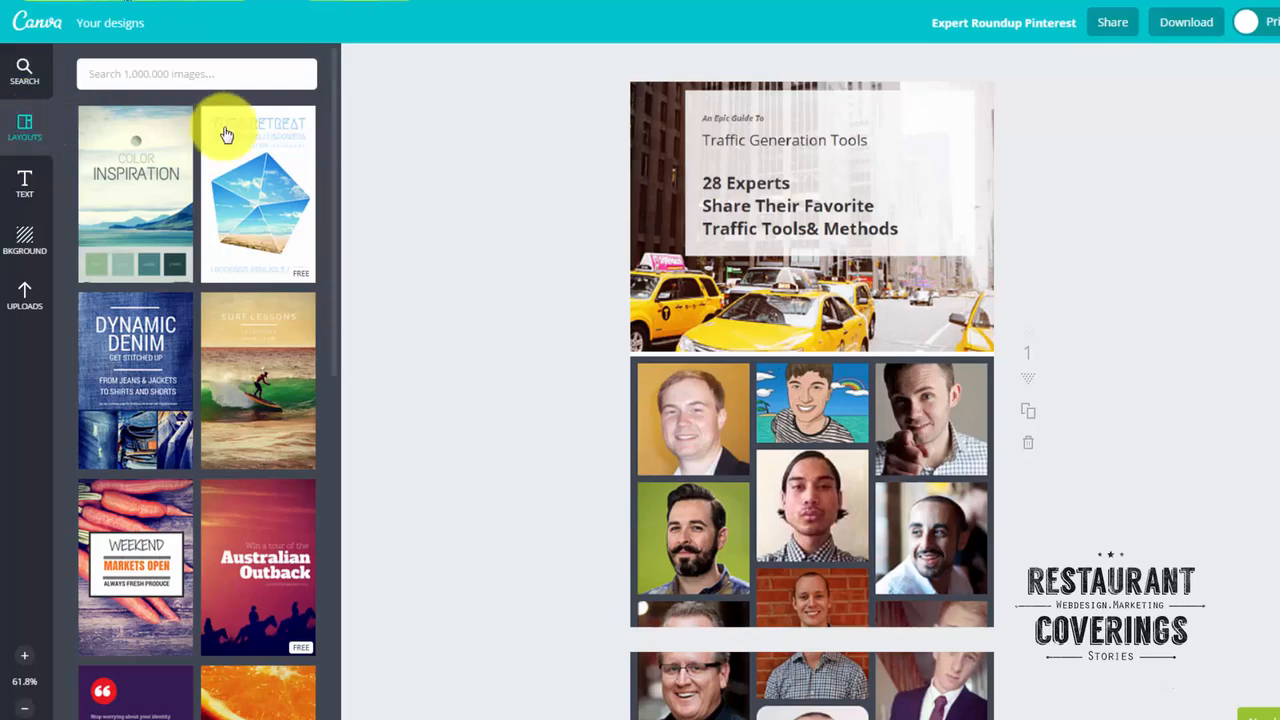
scroll(214, 265, down, 9)
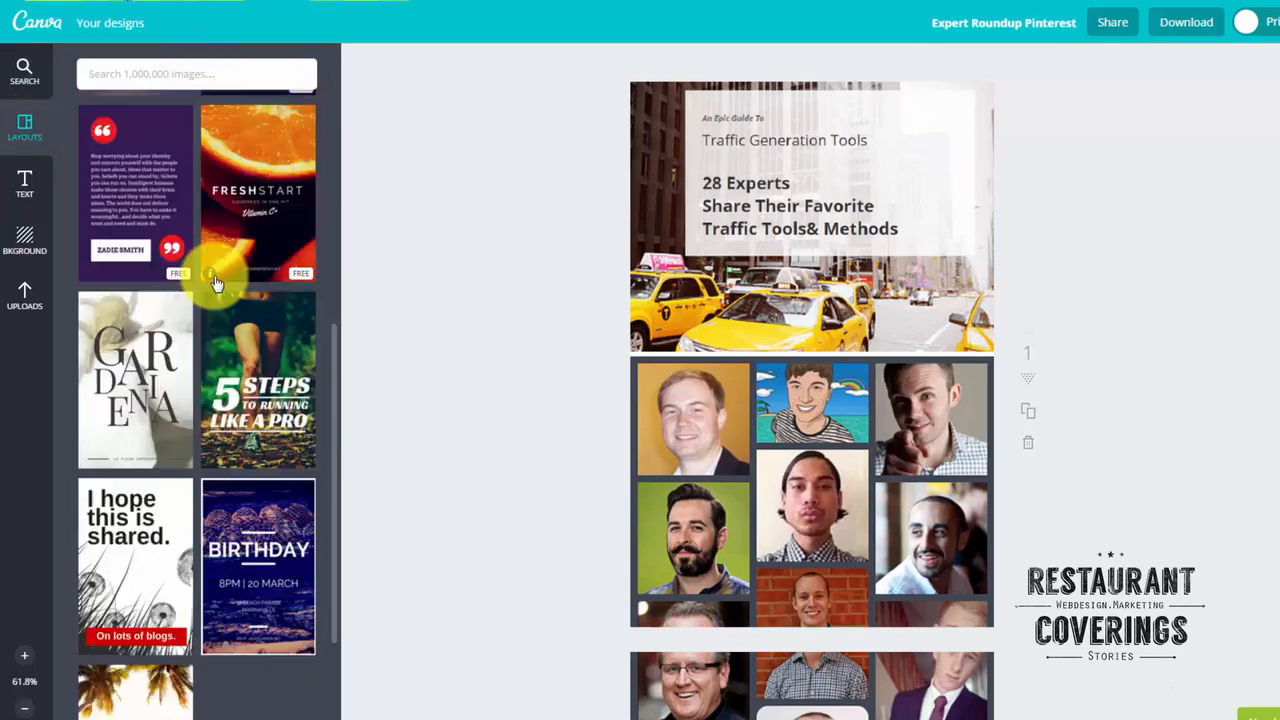
click(228, 228)
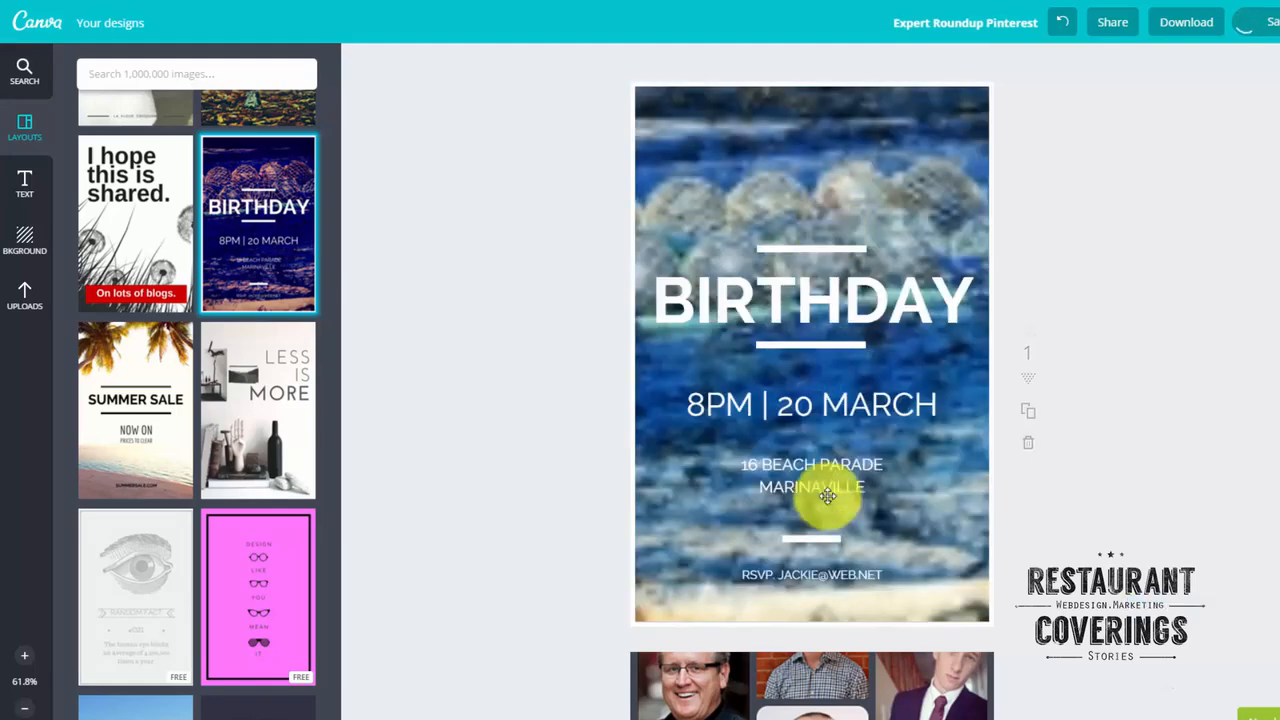
Select the BIRTHDAY headline and the "8PM | 20 MARCH" line in turn to inspect their text formatting.
click(812, 322)
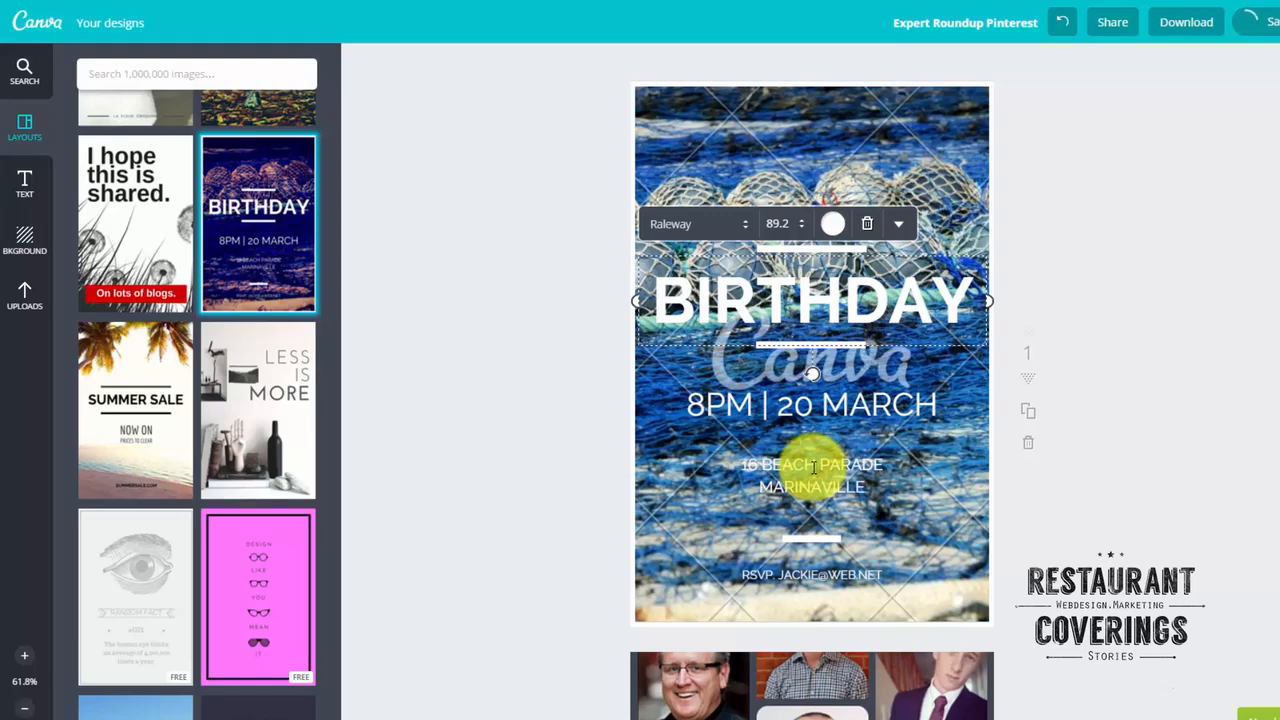
click(922, 408)
scroll(941, 447, down, 1)
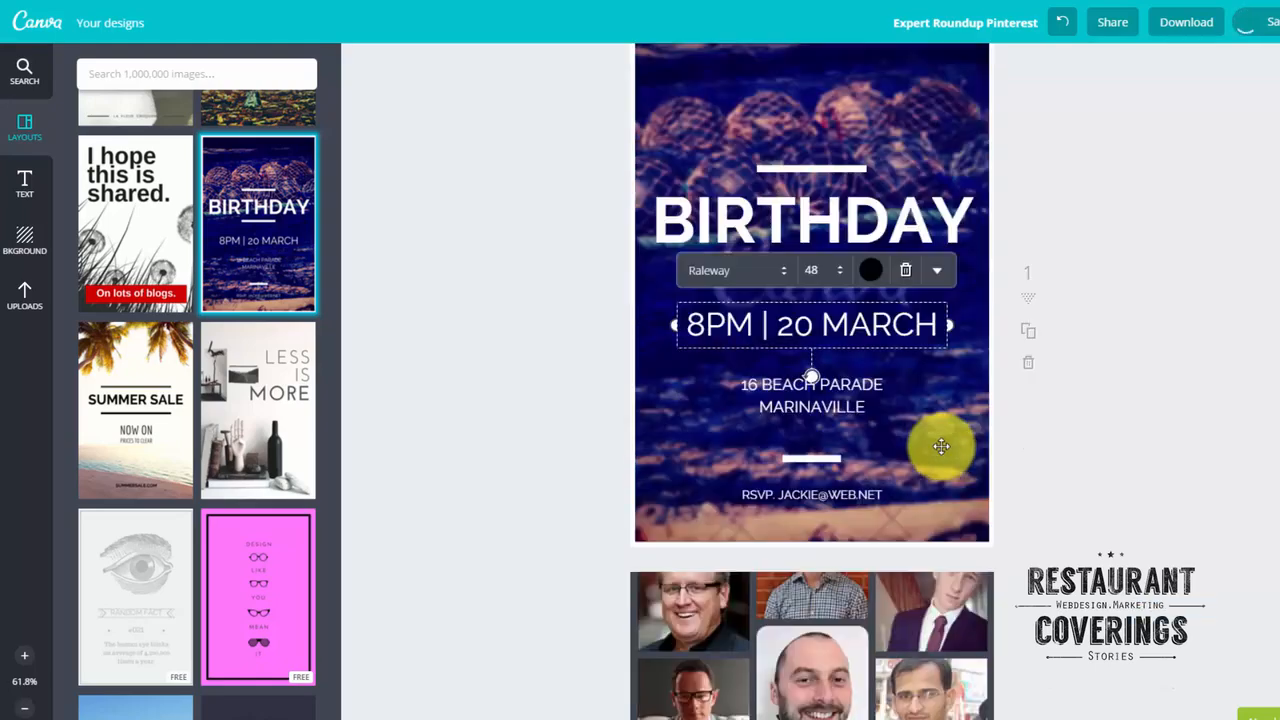
scroll(941, 447, down, 3)
scroll(429, 449, up, 4)
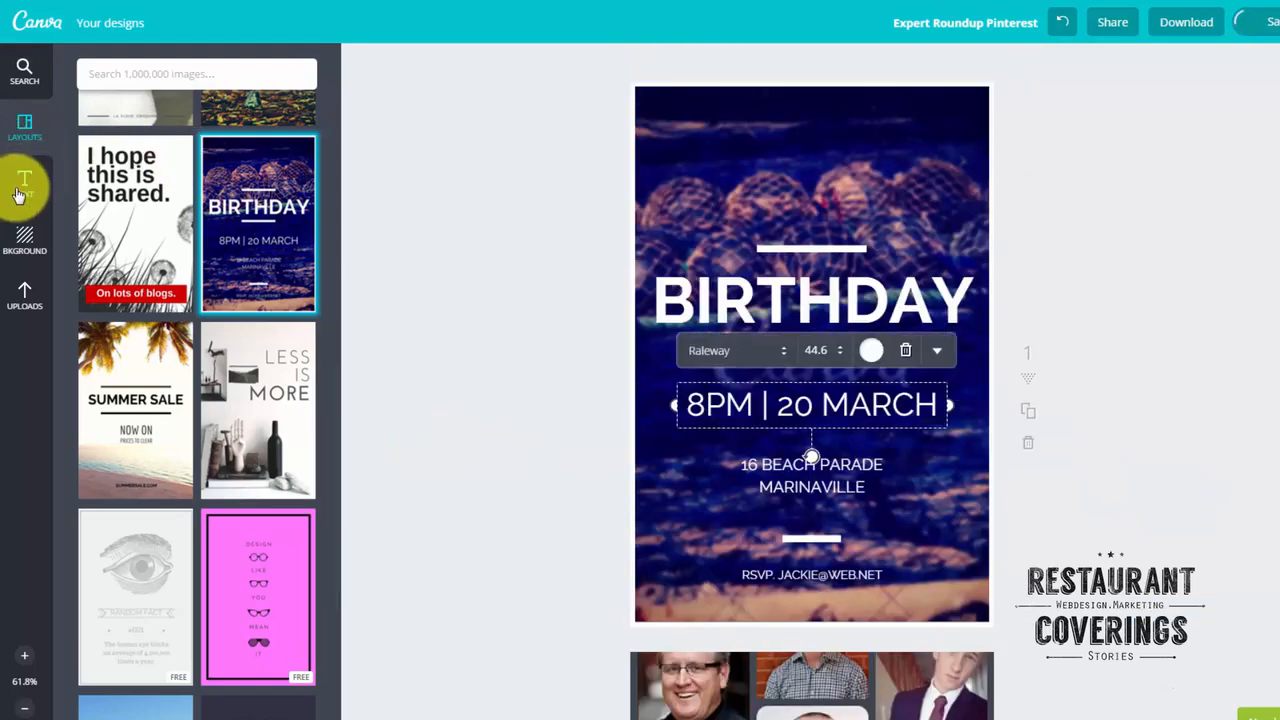
Add a heading text element over the date line and look through its formatting options and available fonts.
click(19, 190)
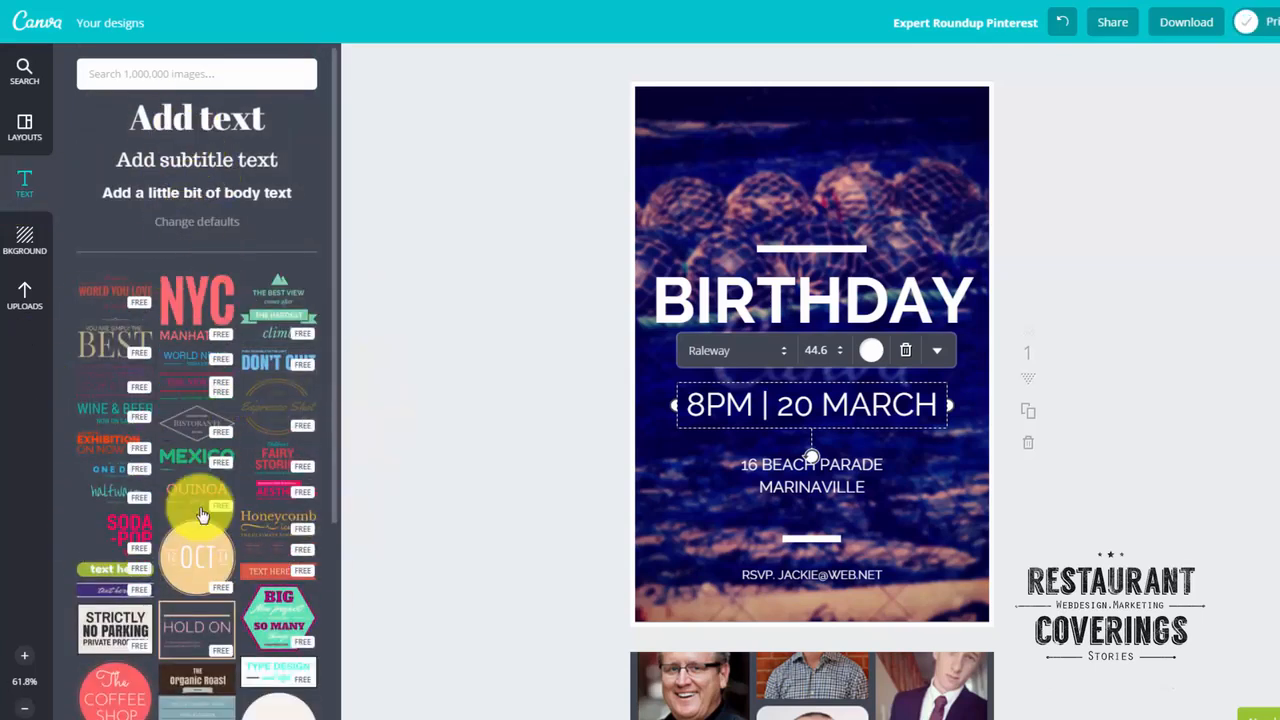
drag(189, 451, 186, 423)
drag(166, 114, 755, 424)
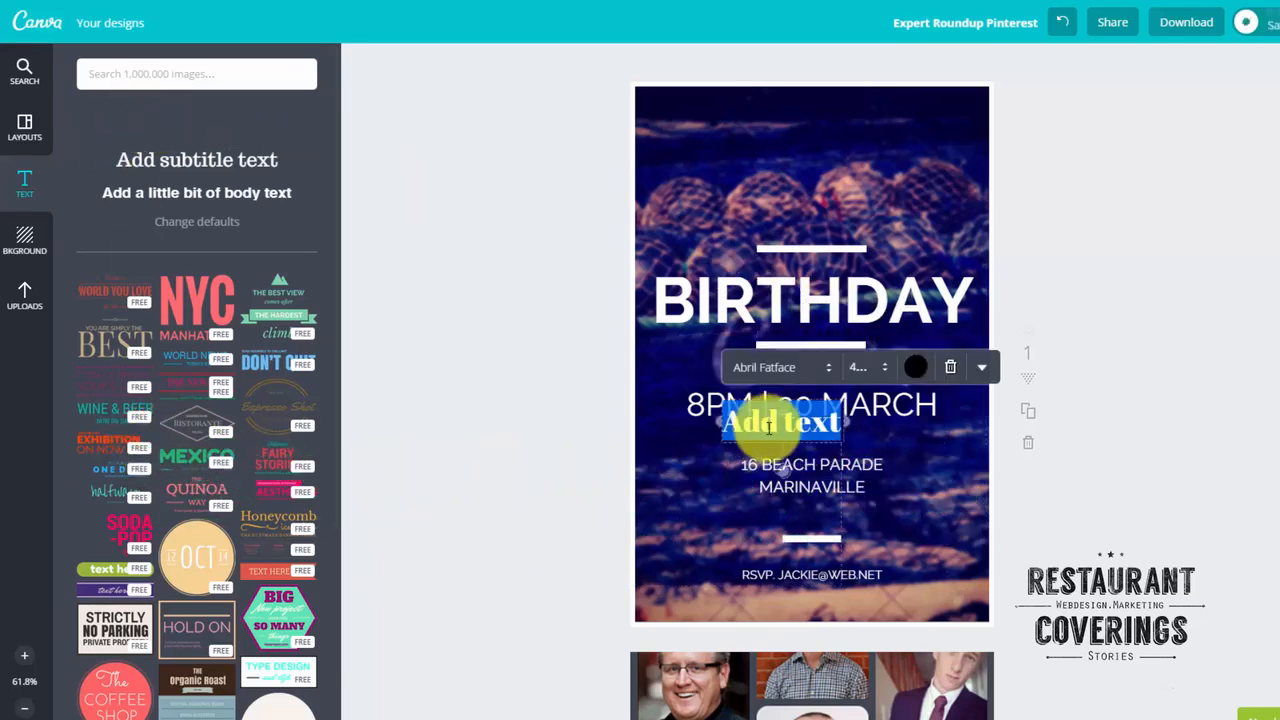
click(984, 366)
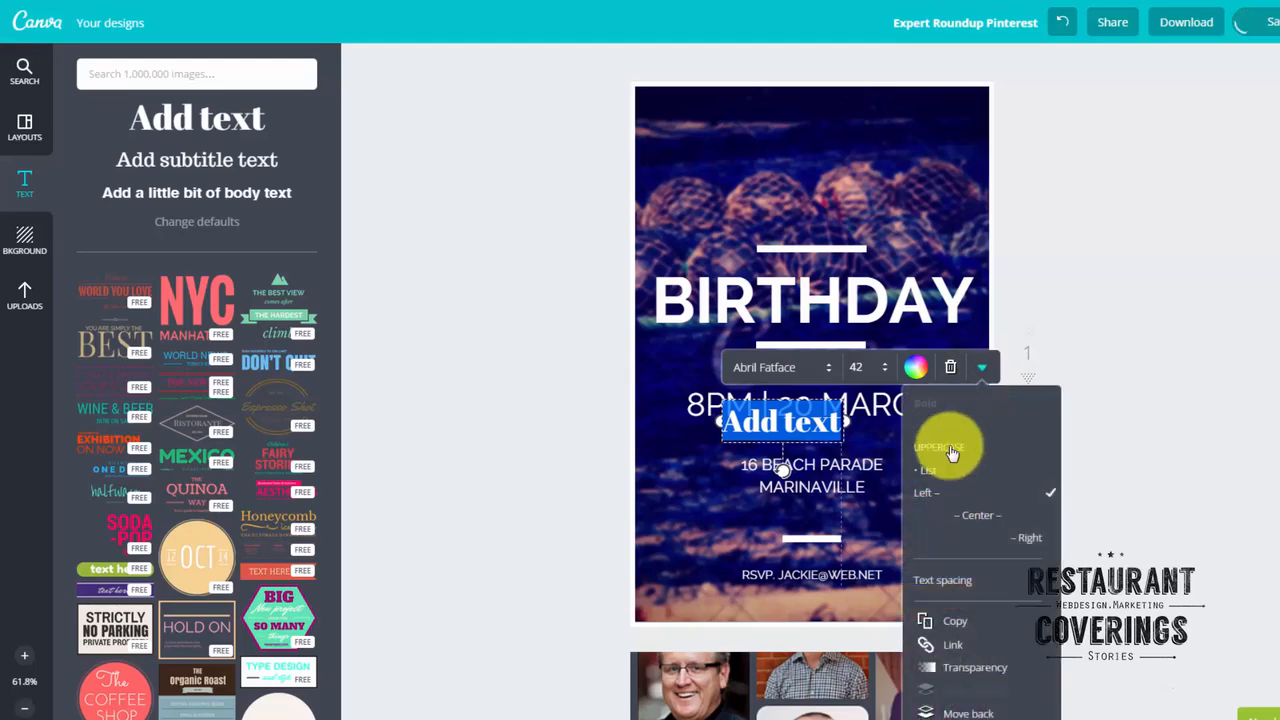
click(866, 376)
click(790, 369)
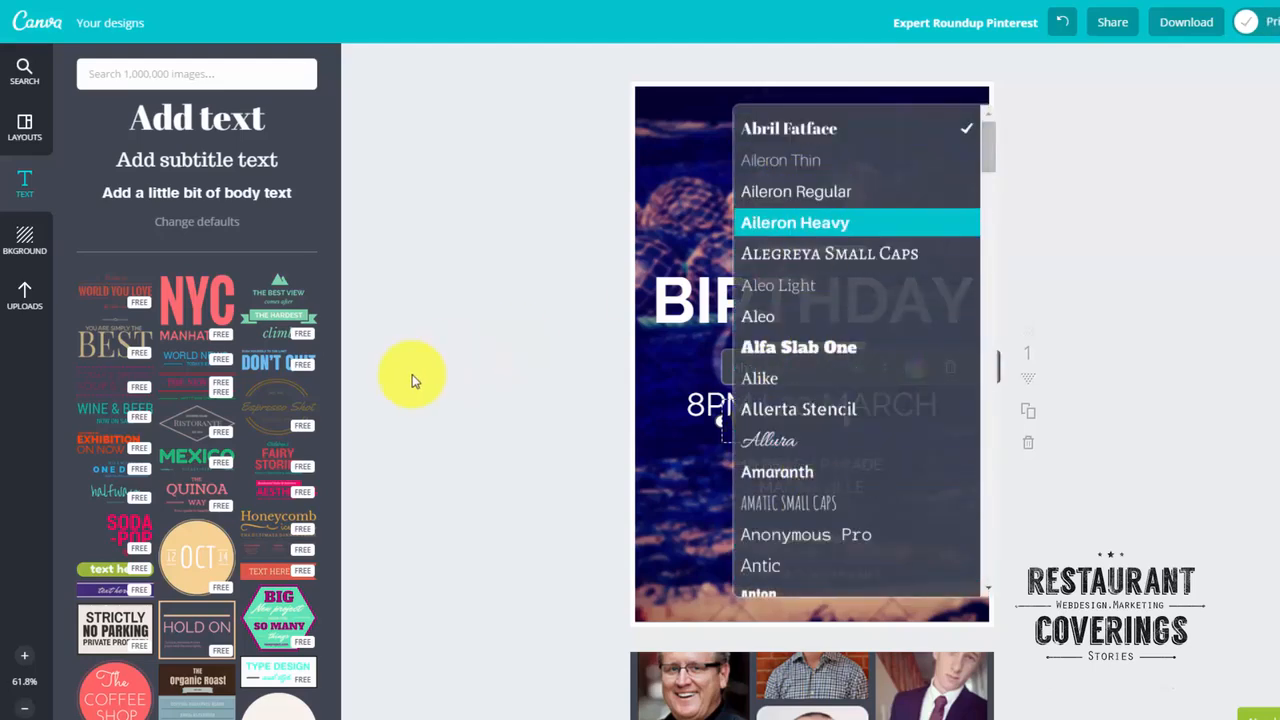
Set the first page's background to the teal diagonal-striped pattern, and look at the uploaded images and image search.
click(24, 240)
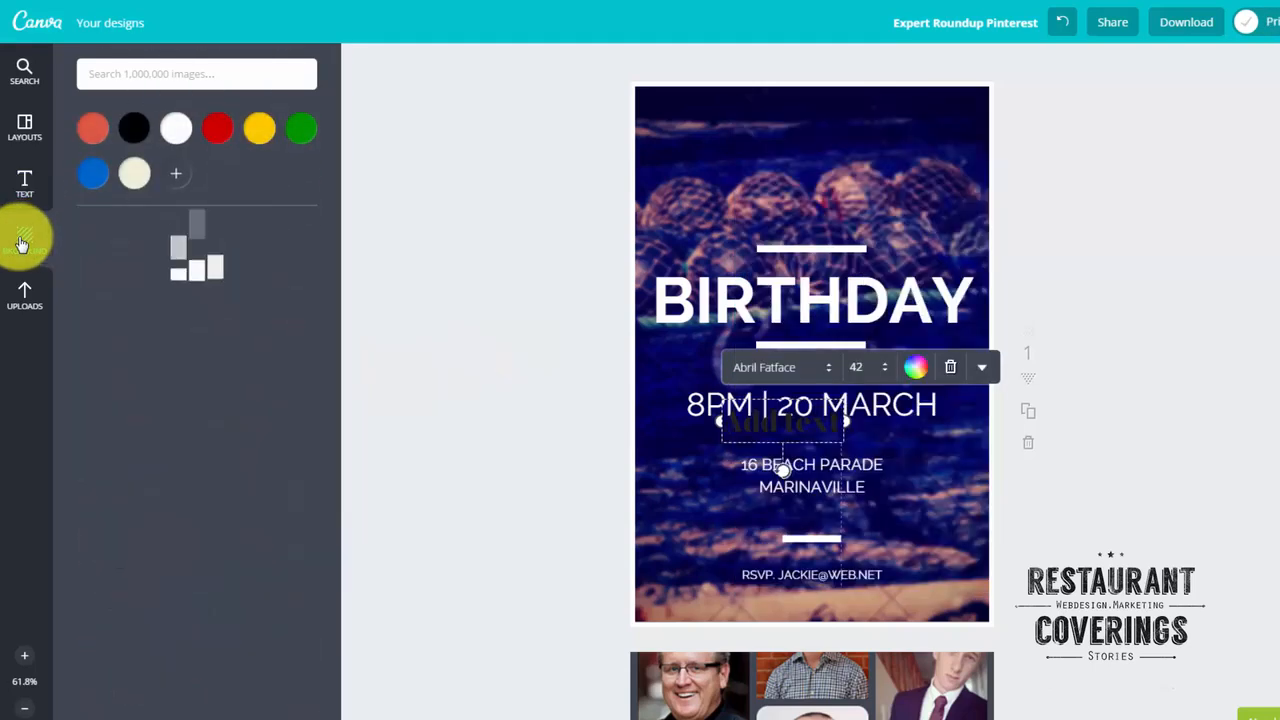
click(174, 128)
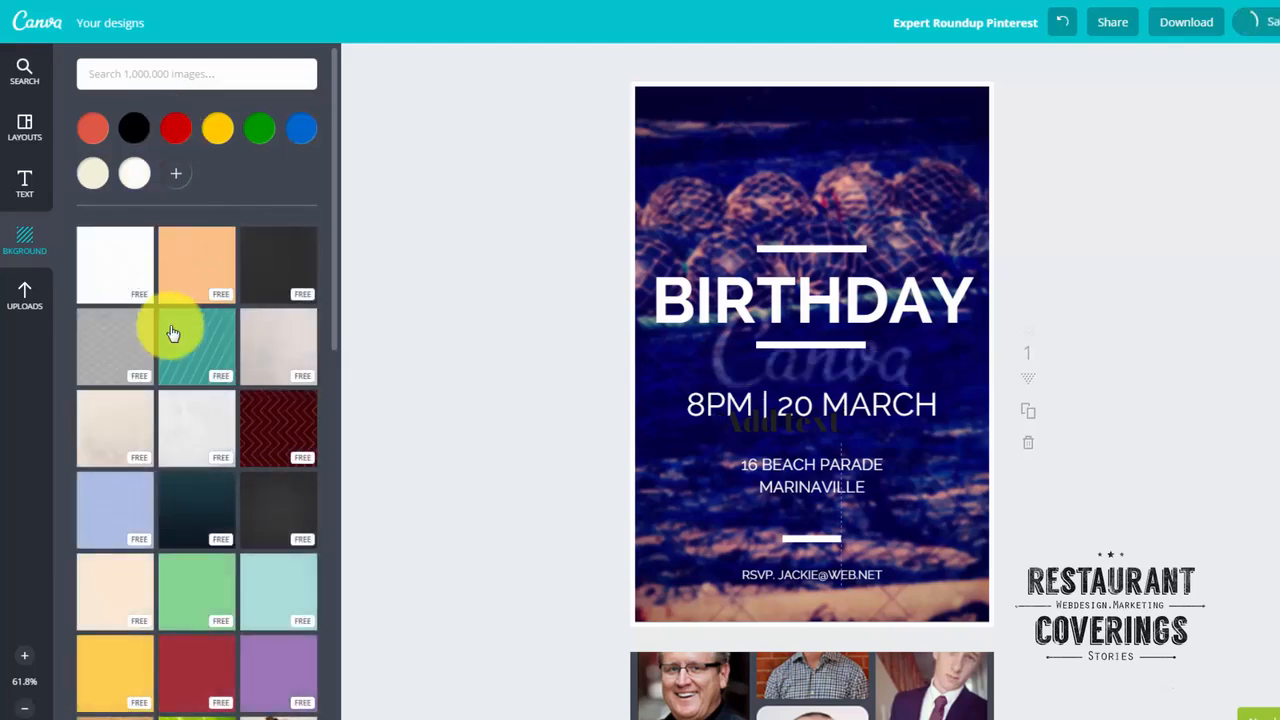
click(172, 266)
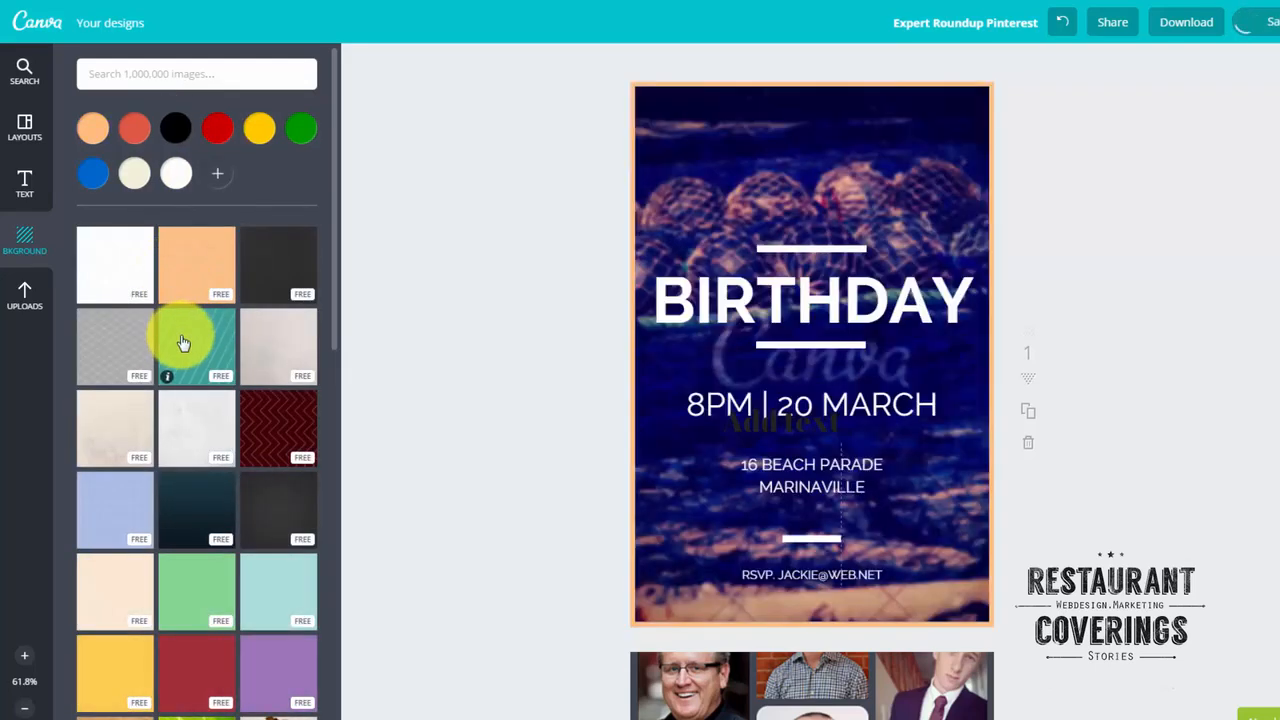
click(186, 348)
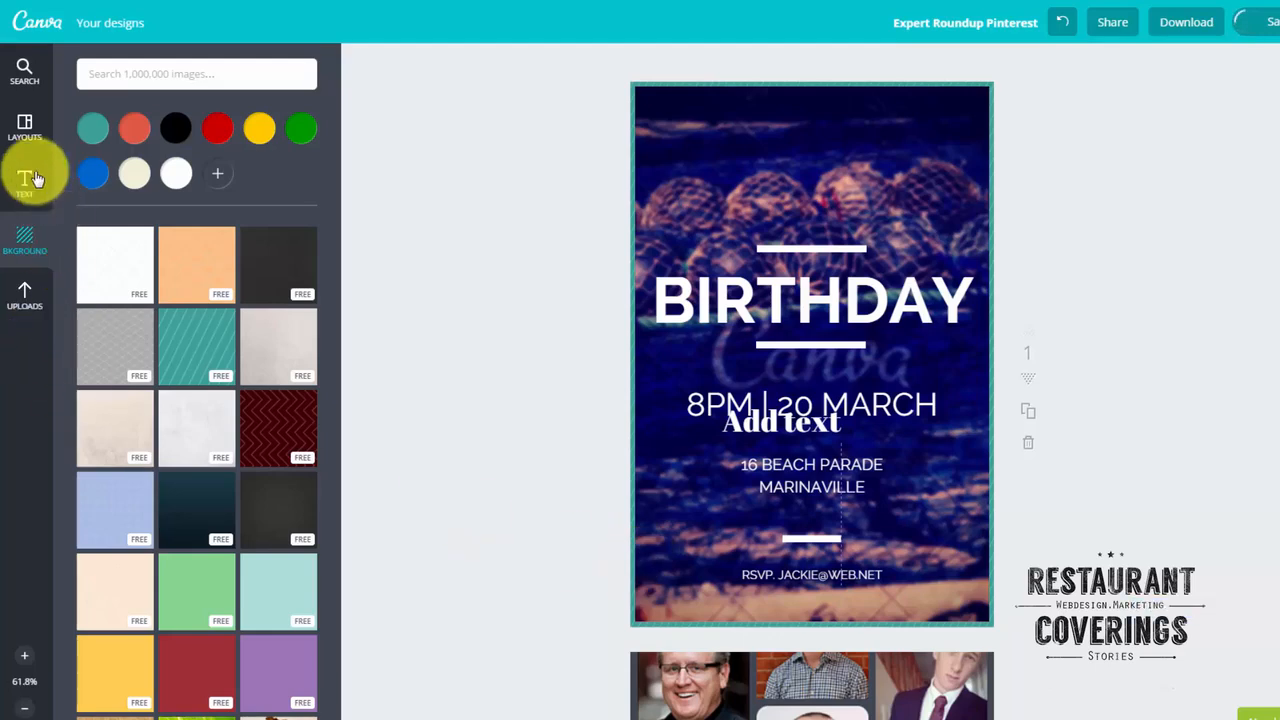
click(27, 296)
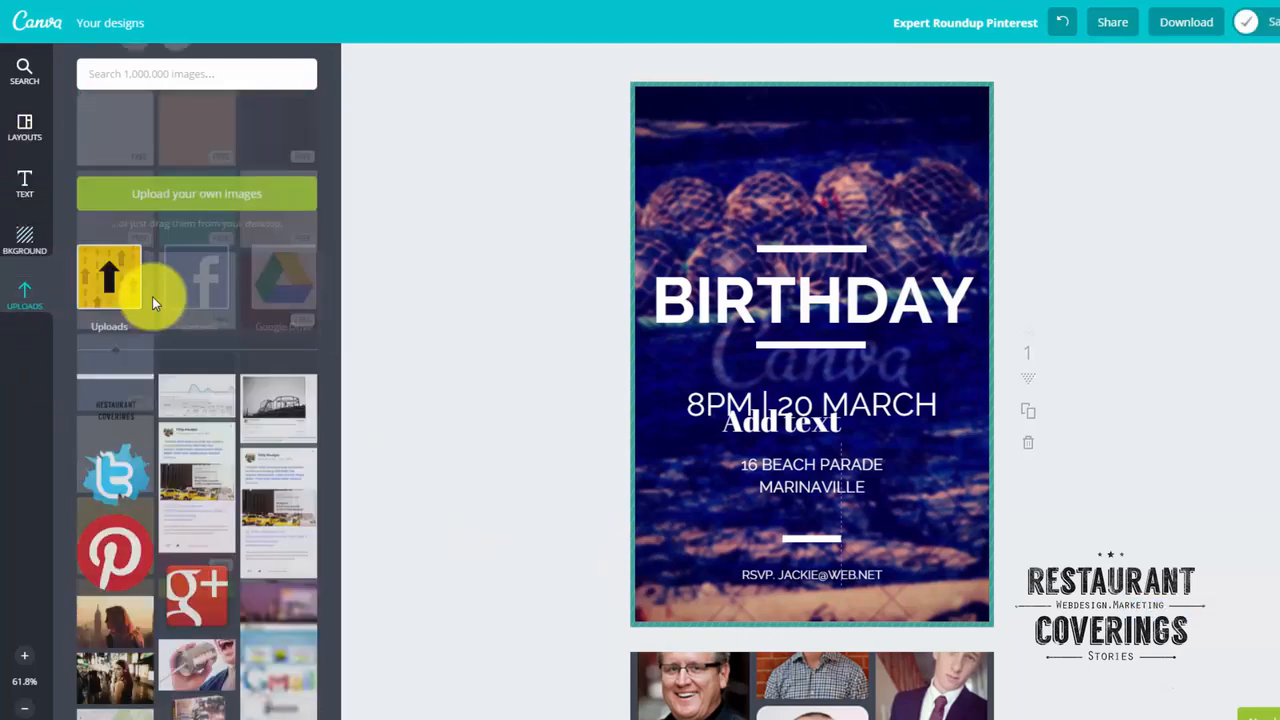
click(23, 70)
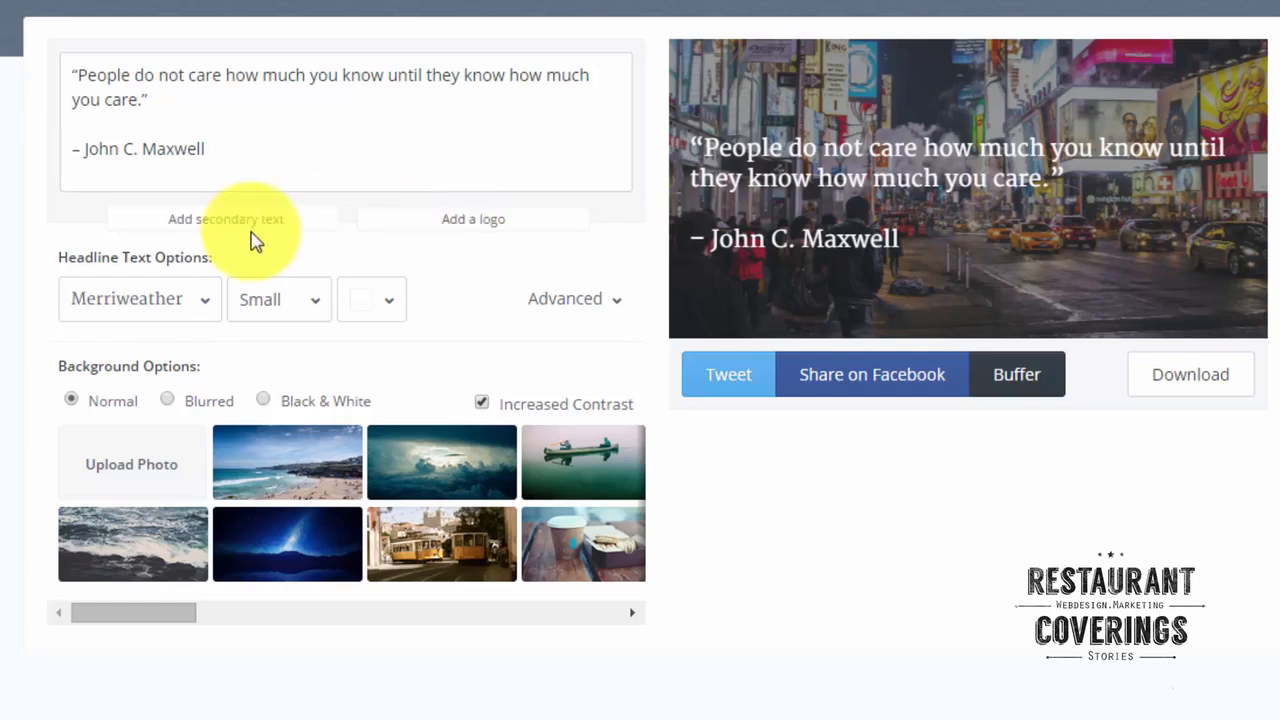
In the quote image editor, examine the headline font, size and colour options and the available background photos.
click(204, 300)
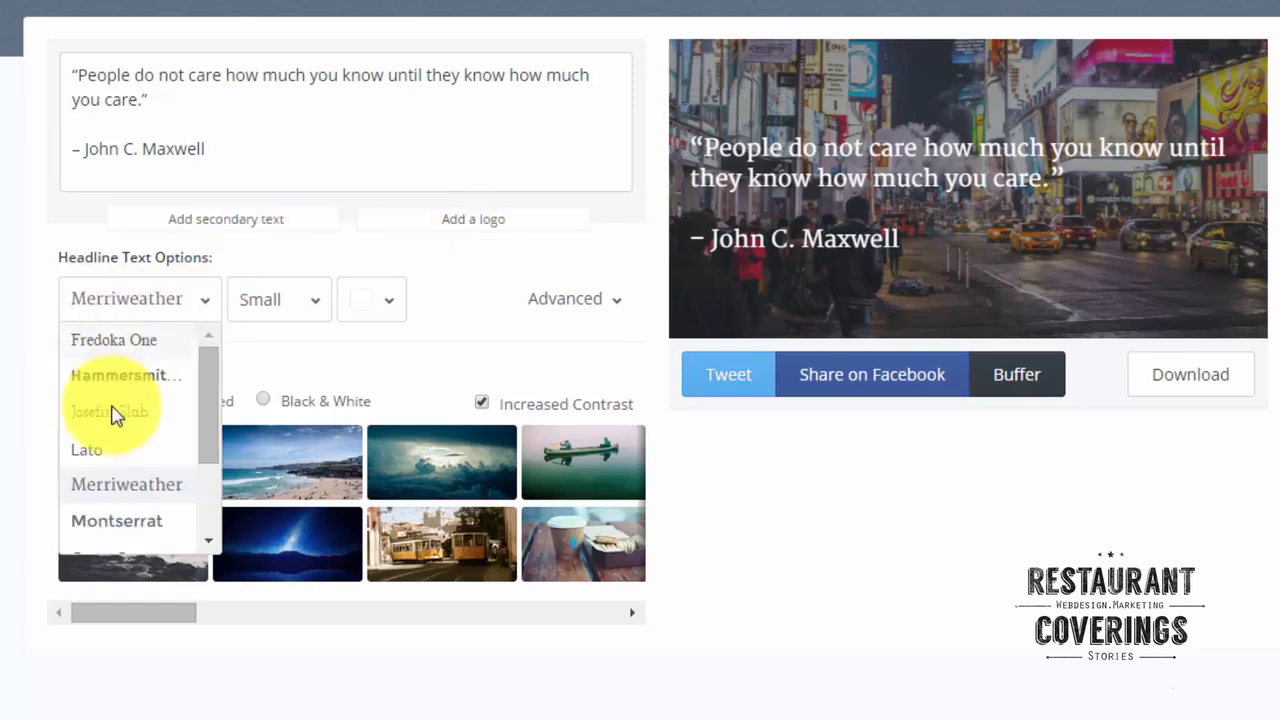
click(290, 308)
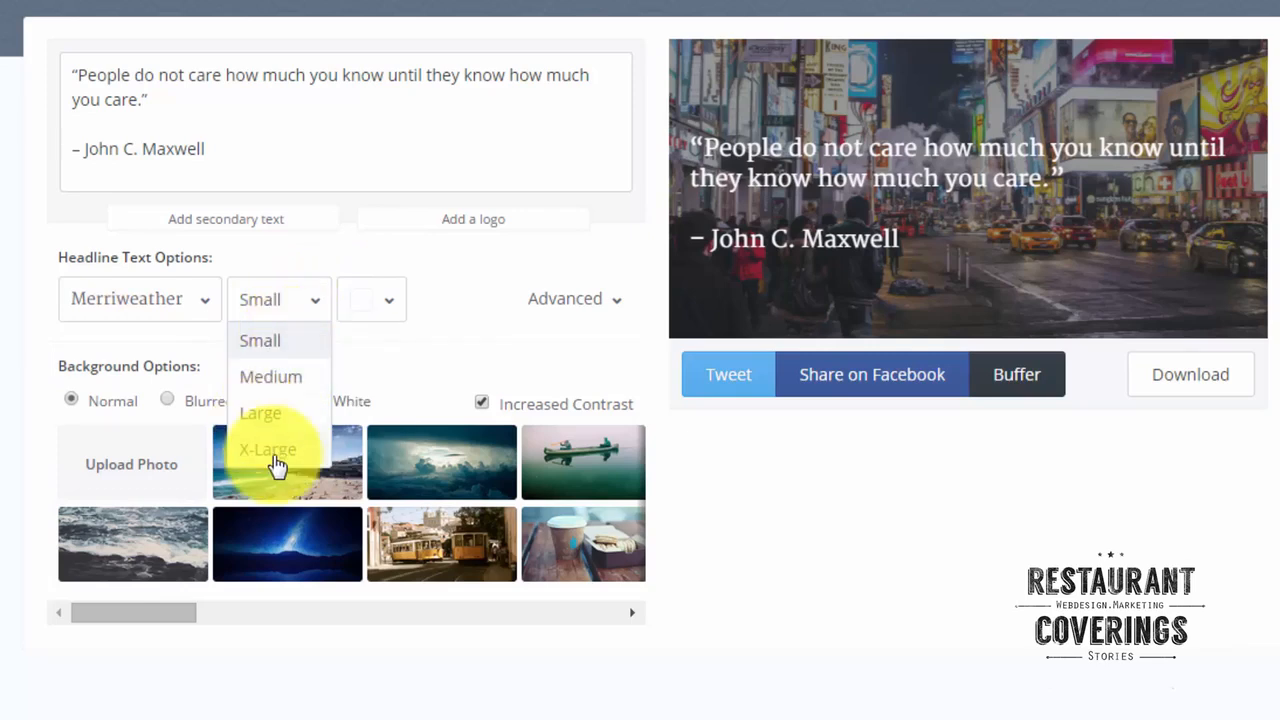
click(386, 294)
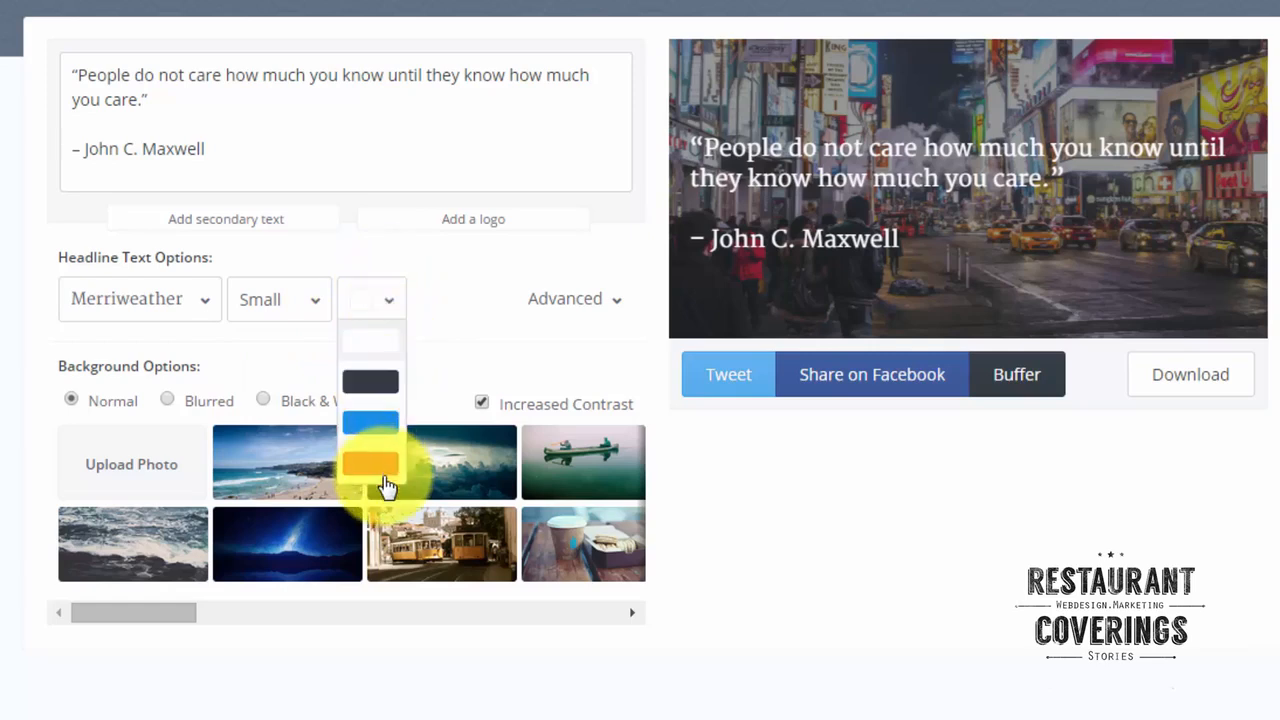
click(599, 301)
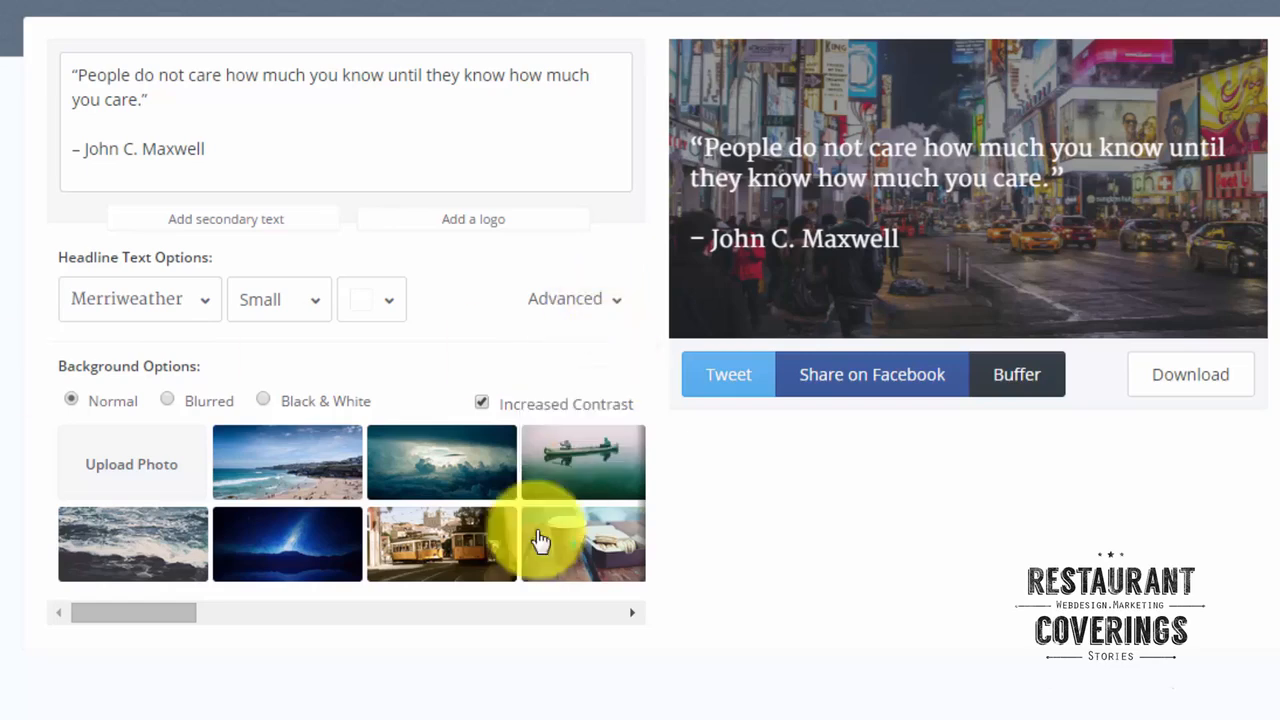
drag(195, 622, 237, 617)
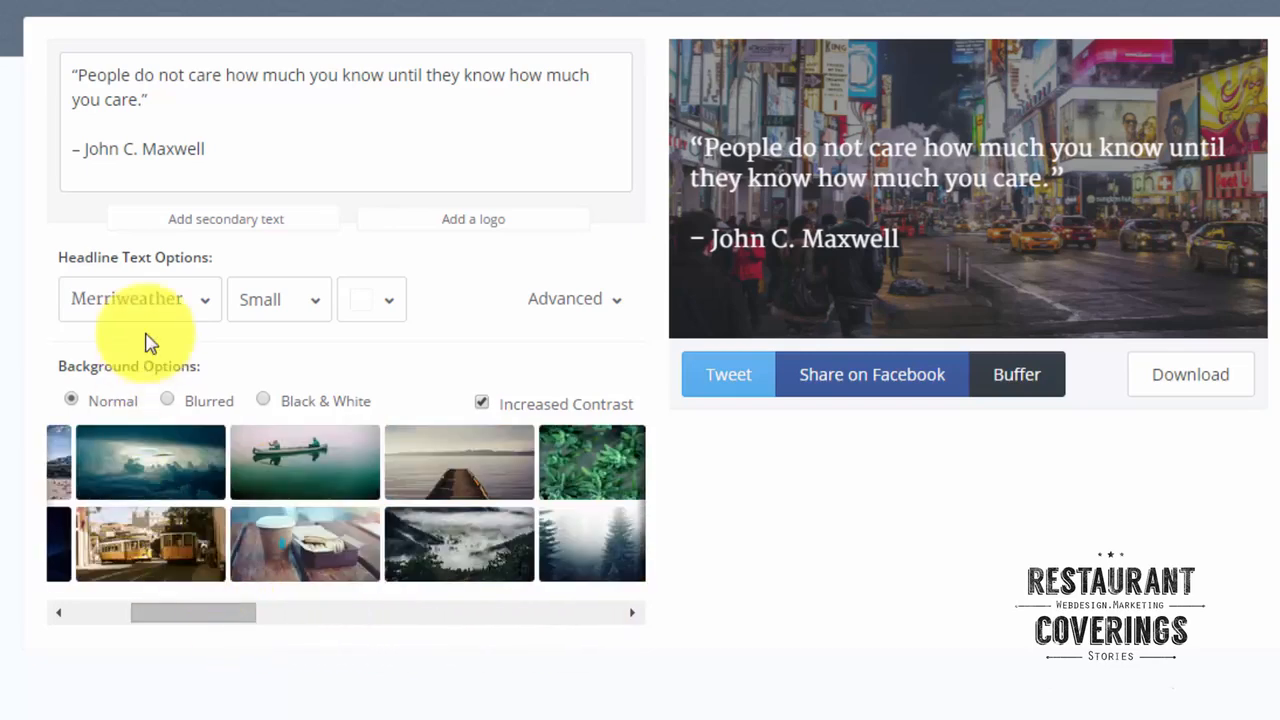
click(140, 303)
click(104, 484)
drag(157, 623, 49, 609)
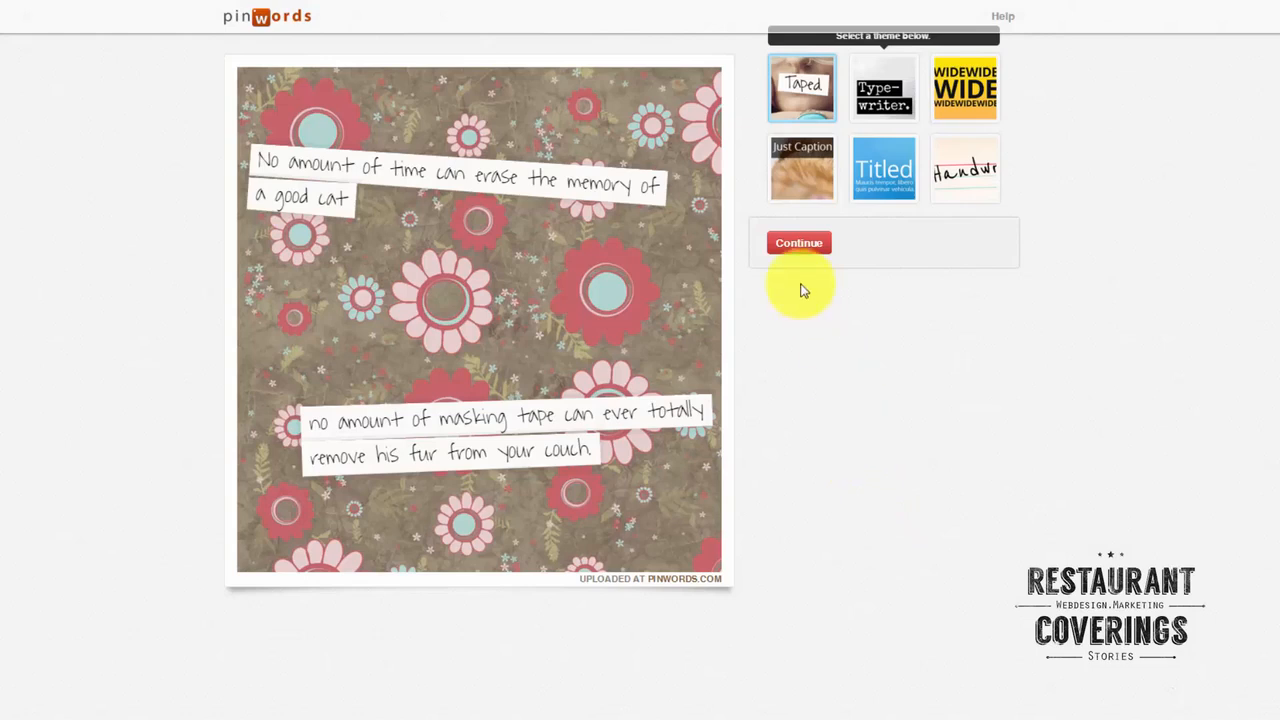
In Pinwords, preview the text themes on the floral image and choose the Typewriter theme.
click(891, 90)
click(958, 110)
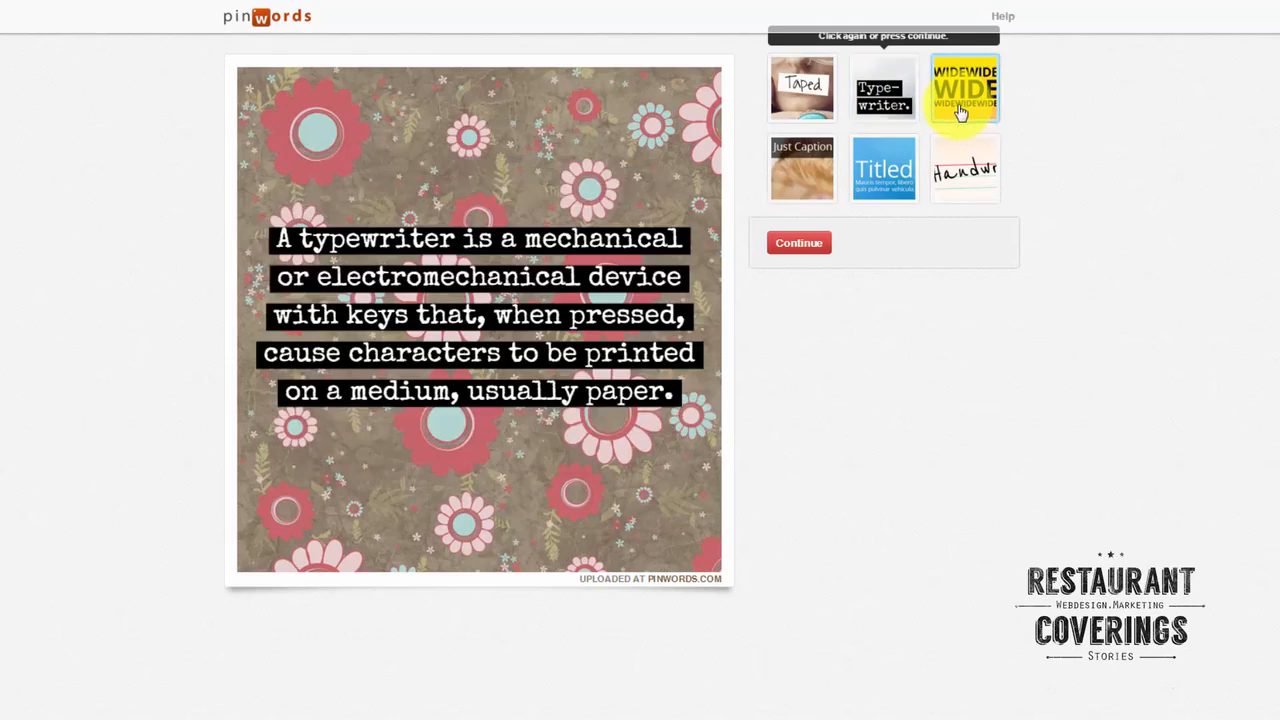
click(965, 168)
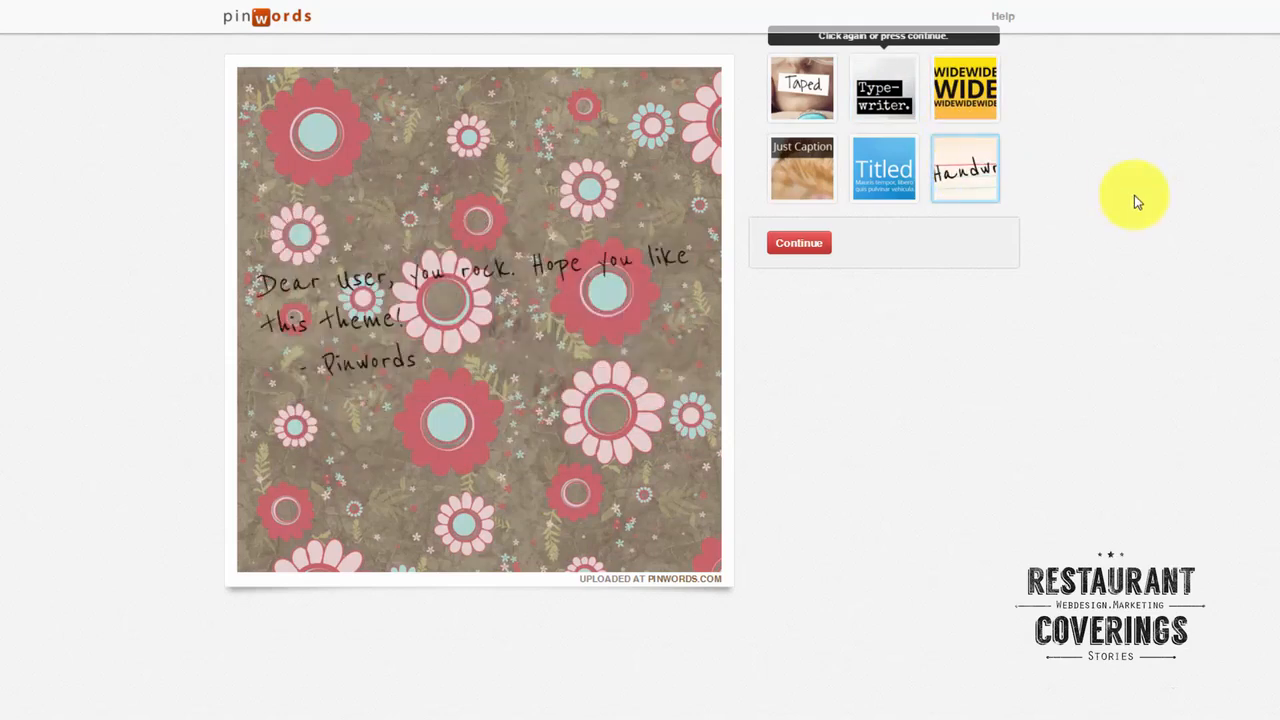
click(895, 176)
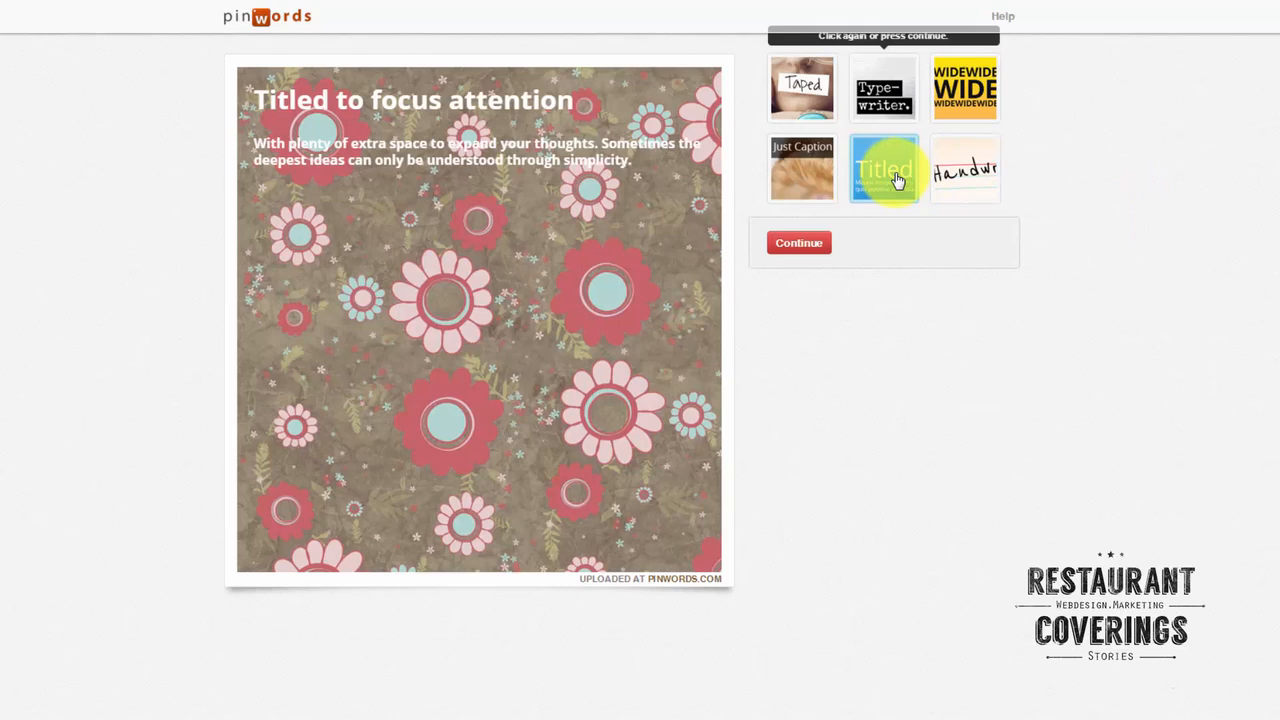
click(797, 178)
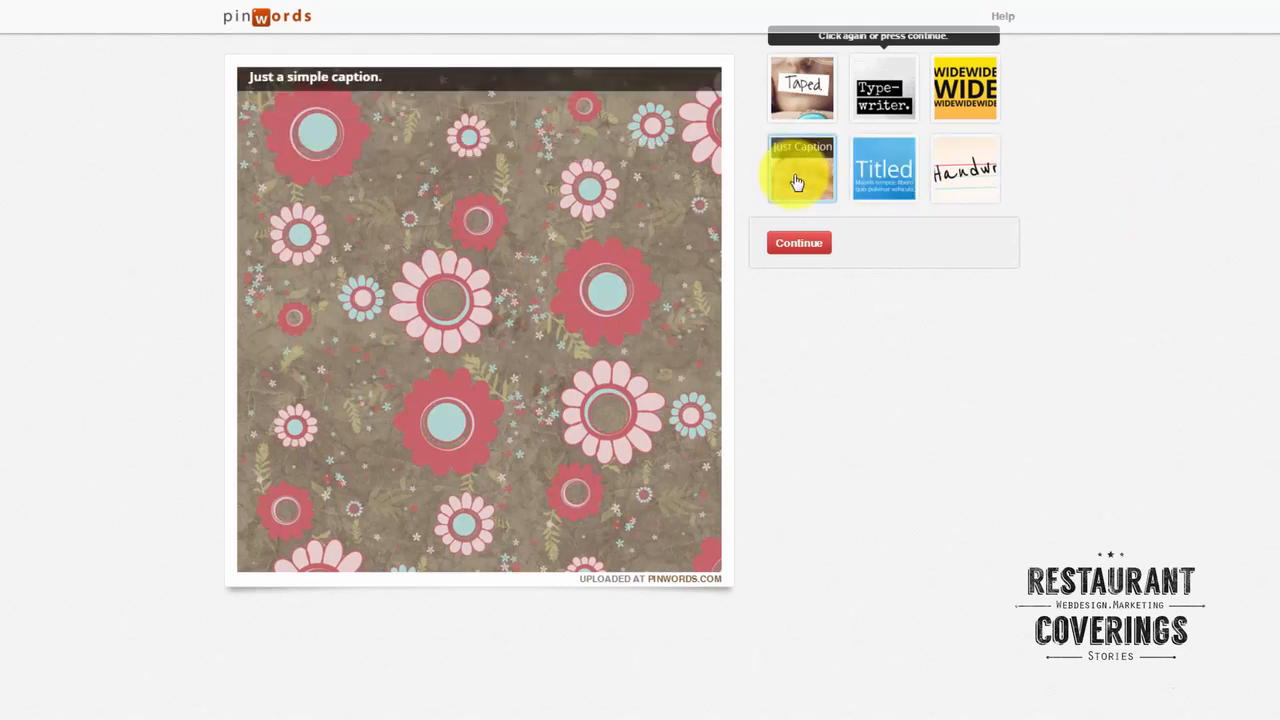
click(870, 107)
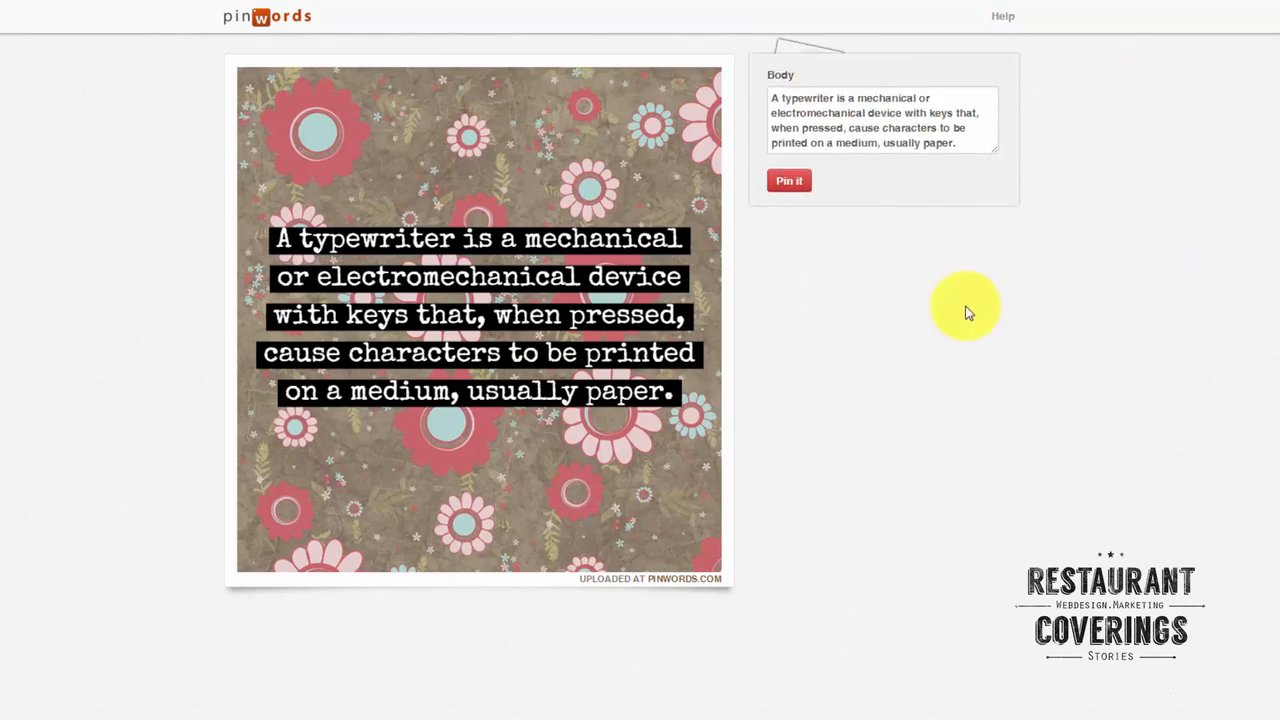
Replace the body text with "68 great tools for traffic", "read more on" and "RestaurantCoverings.com" on separate spaced lines, and pin the image.
triple_click(871, 106)
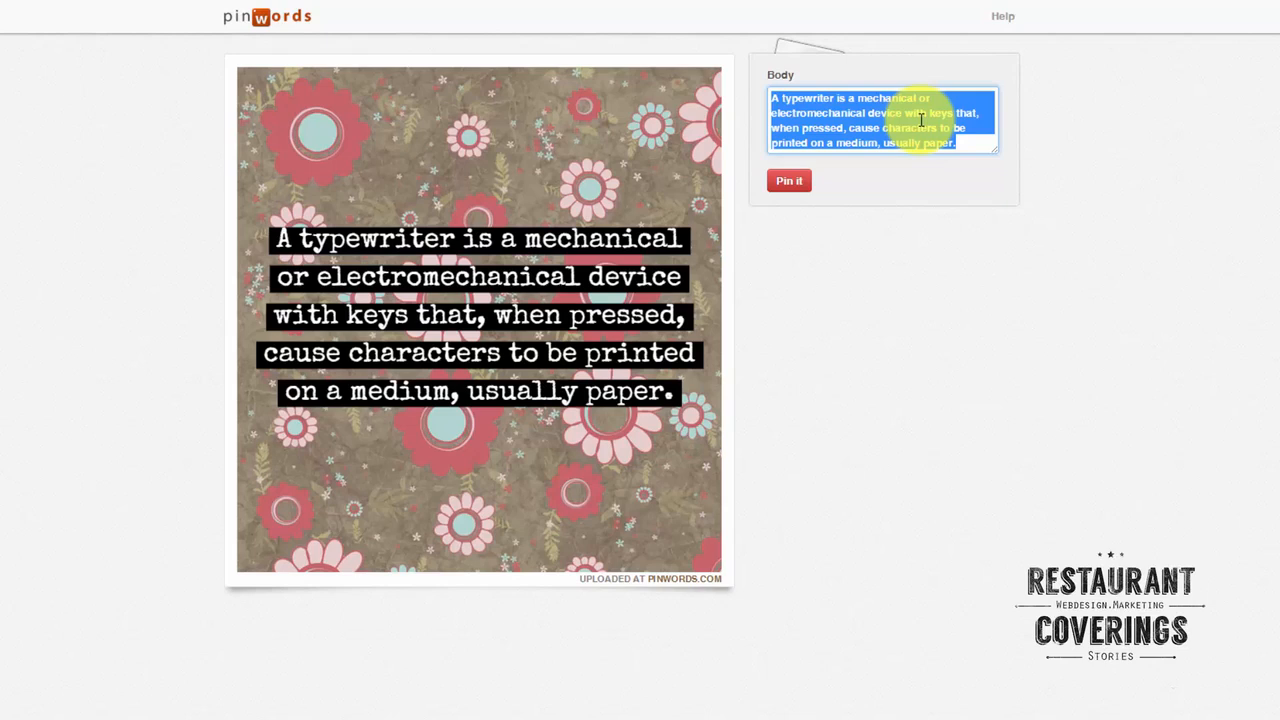
text(68 great tools for traffic)
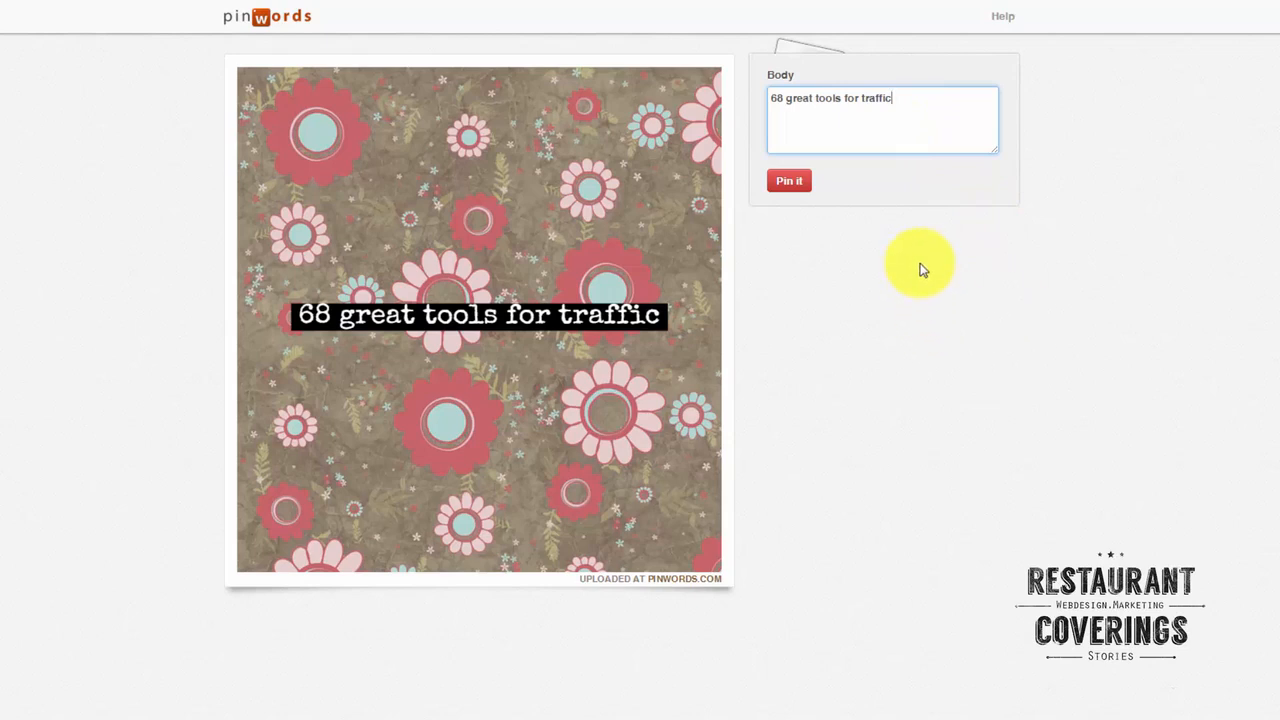
key(Return)
key(Return)
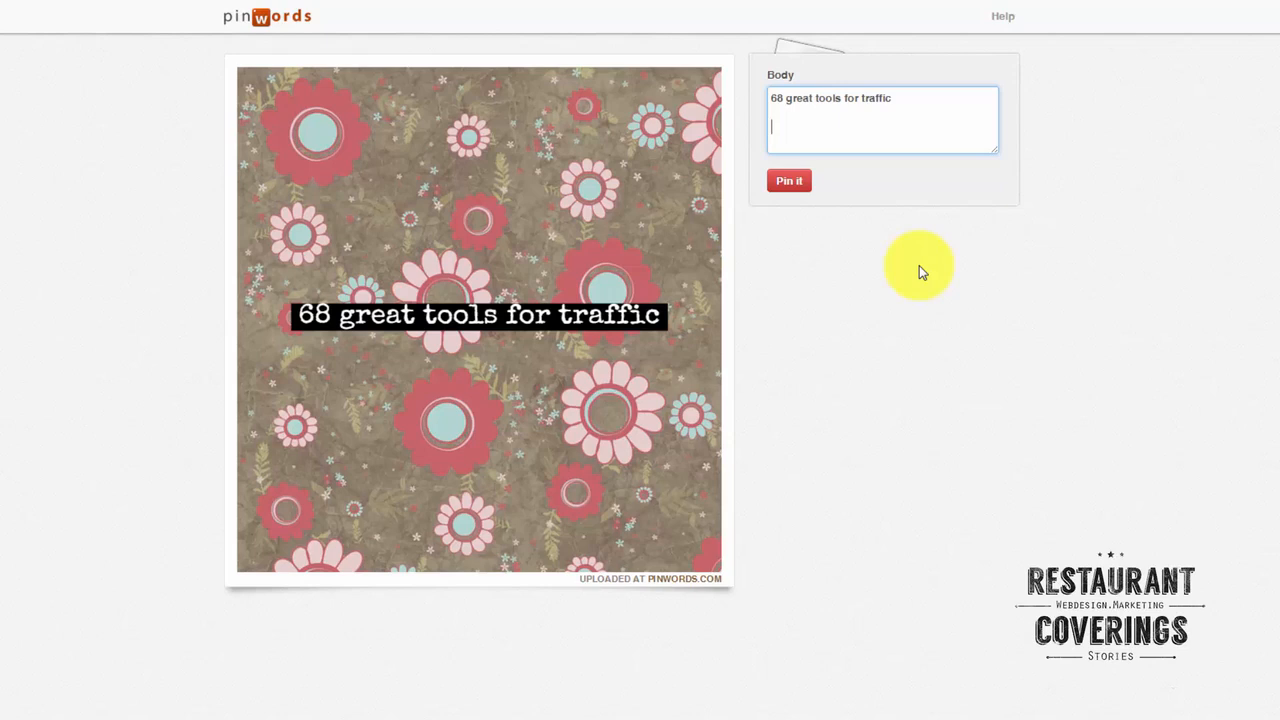
text(read more on  RestaurantCoverings.com)
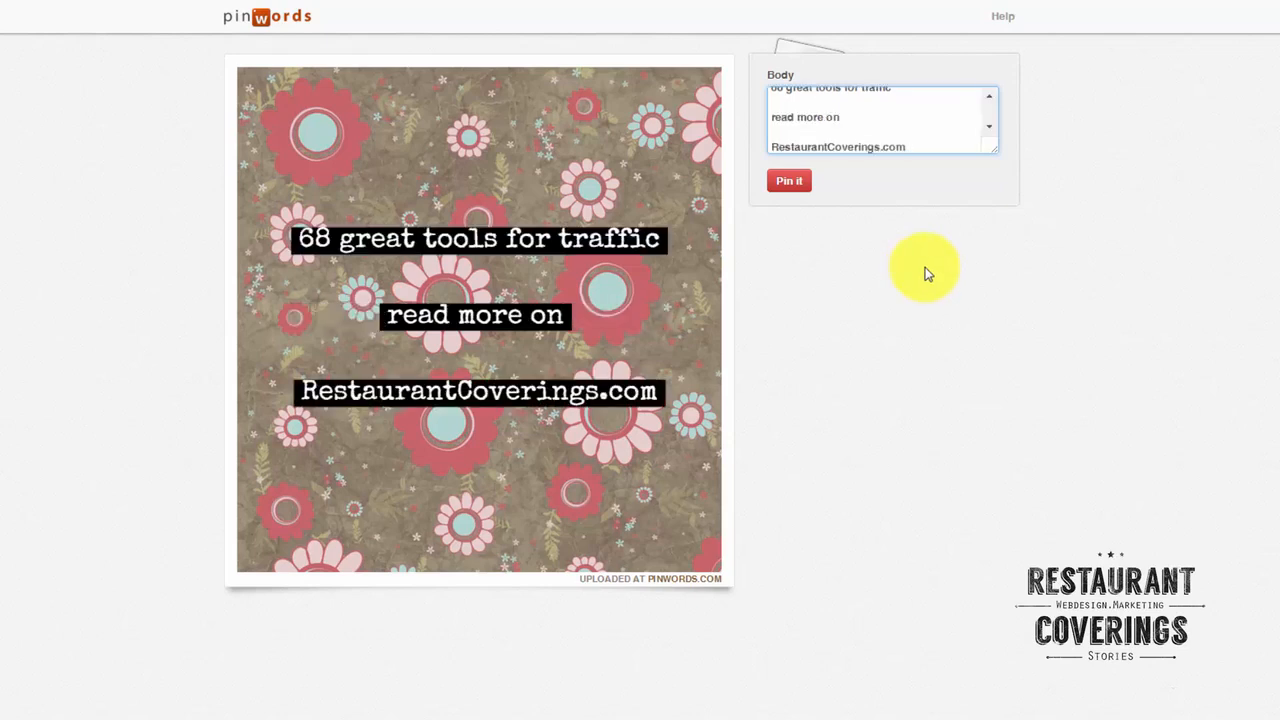
click(797, 184)
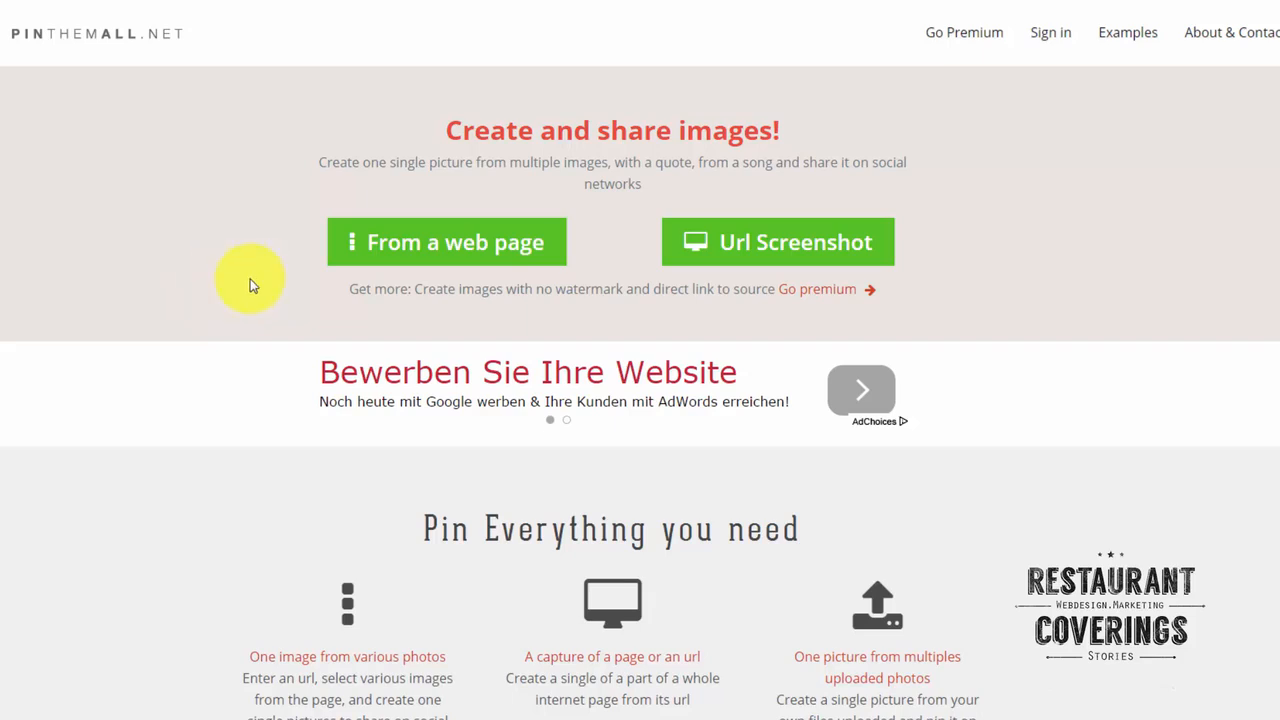
click(473, 258)
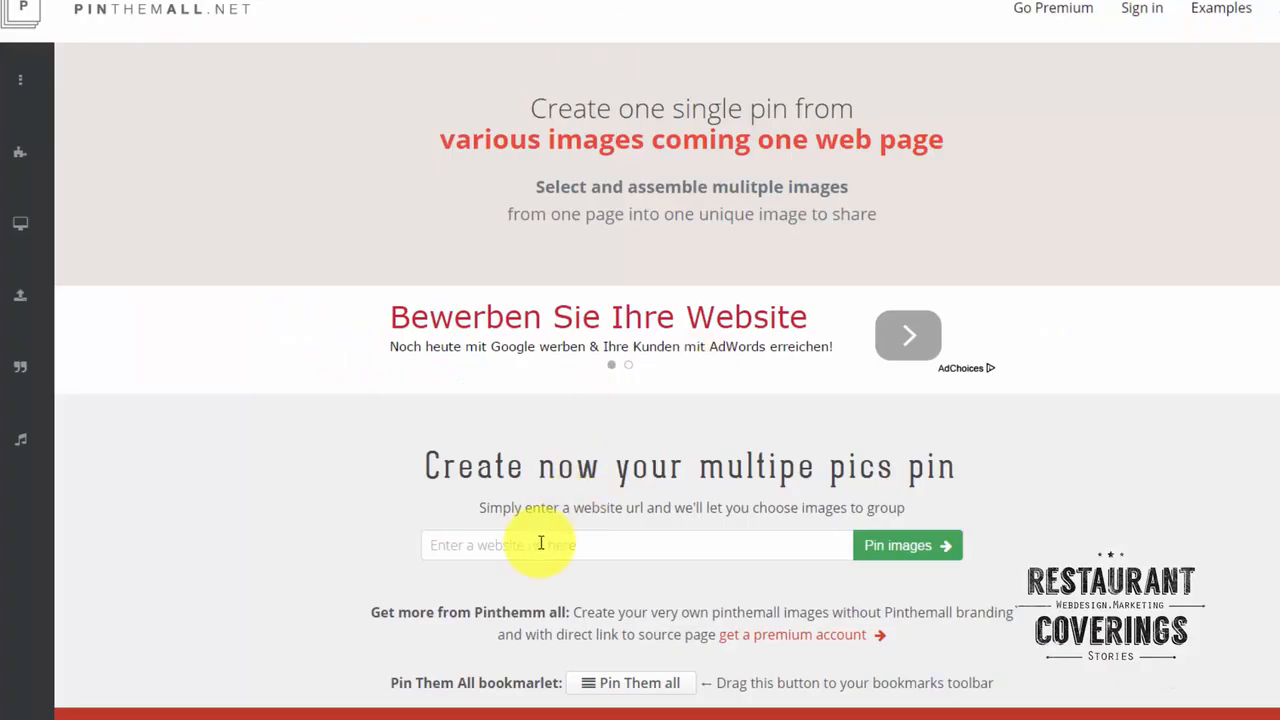
text(http://restaurantcoverings.com/local-seo-guide/)
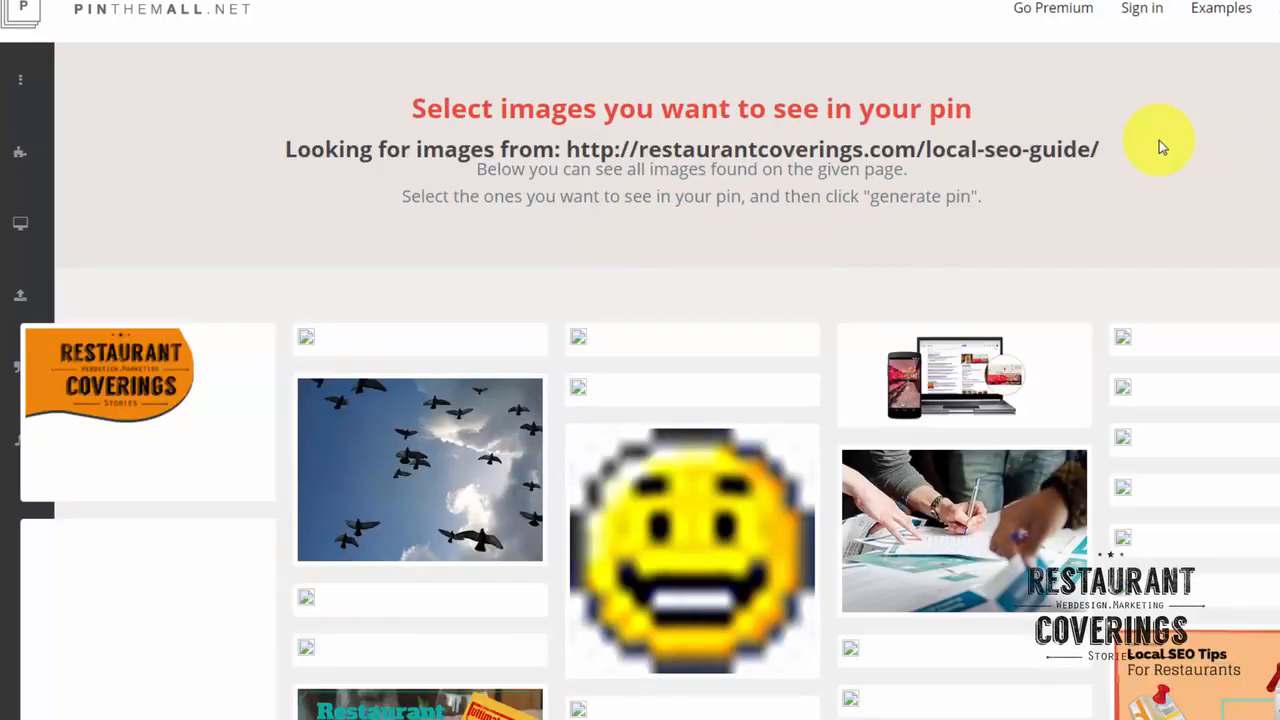
Select the phone-and-laptop, birds, writing hands, Local SEO Tips, Restaurant Menus, Online Marketing and How To Start A Successful Blog images for the pin.
scroll(1149, 137, down, 3)
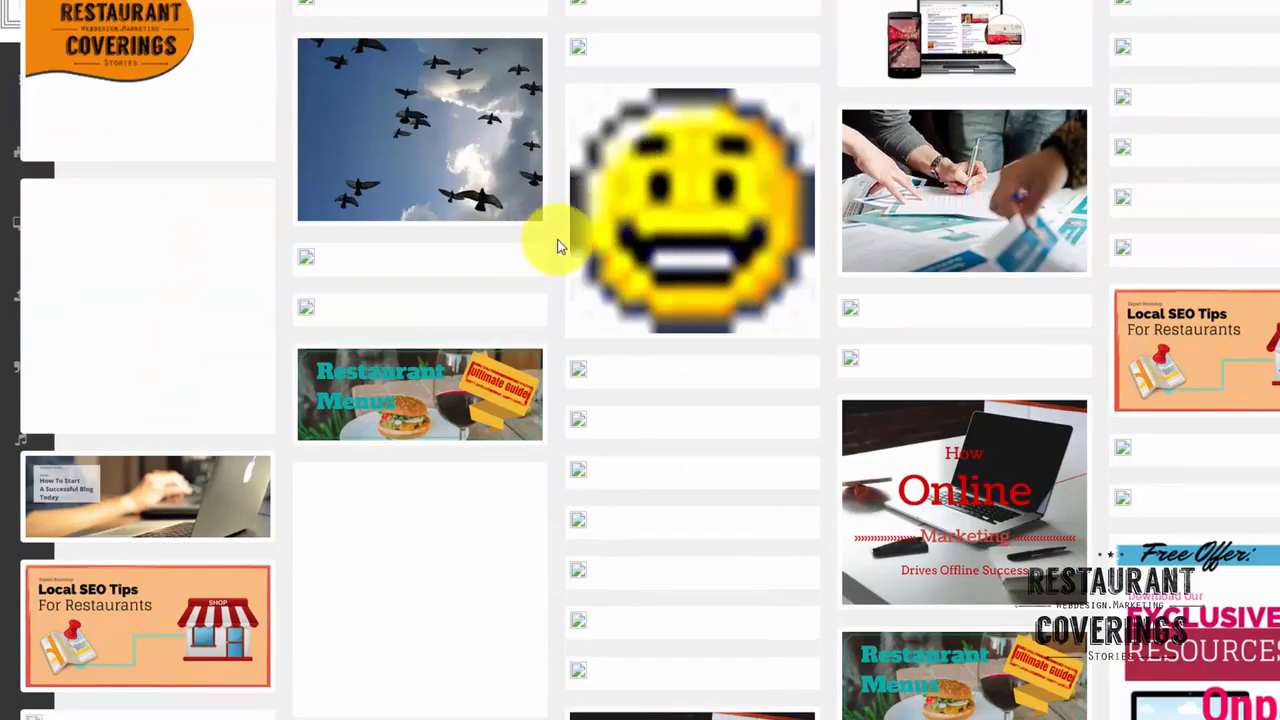
scroll(709, 223, up, 1)
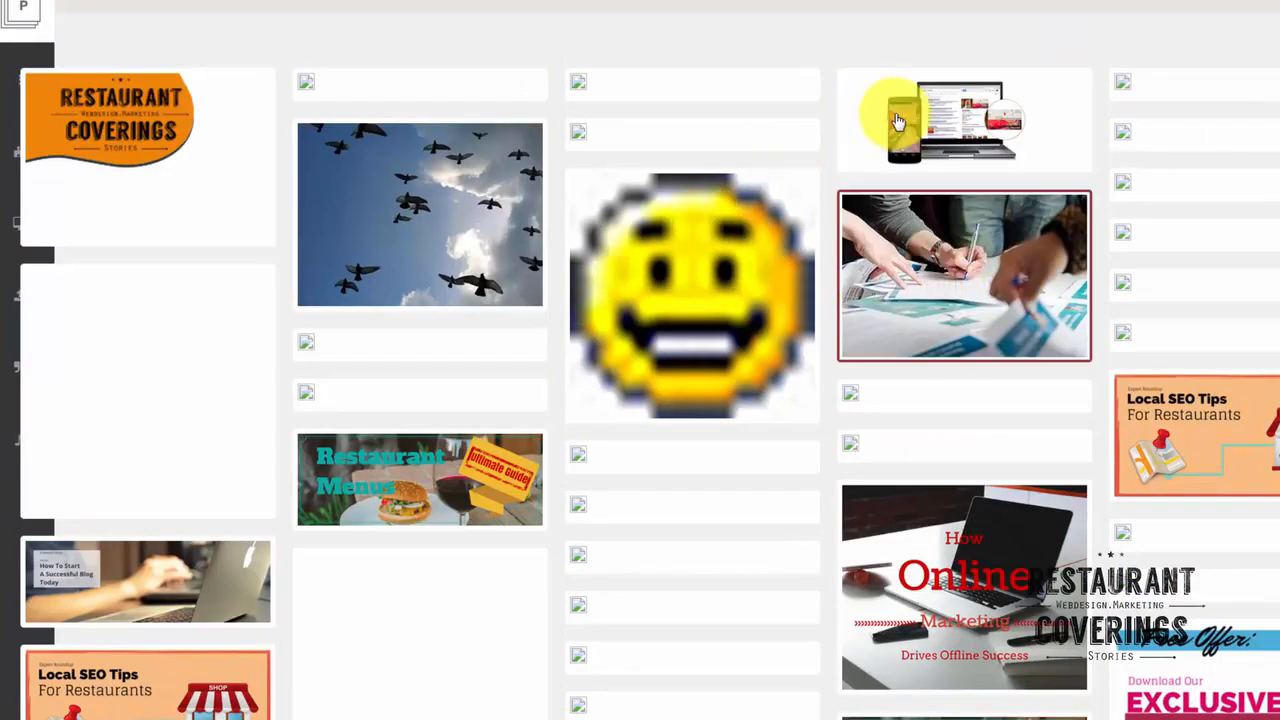
scroll(699, 398, down, 3)
scroll(699, 398, down, 2)
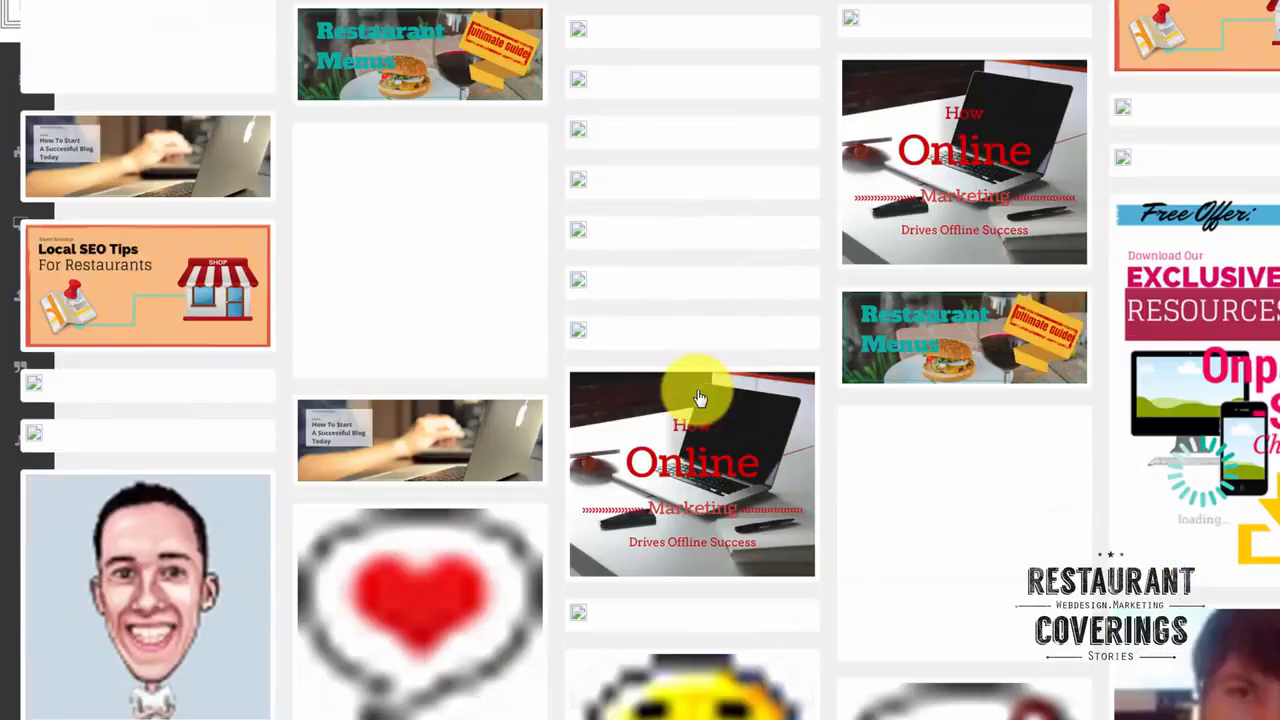
scroll(656, 416, down, 2)
scroll(280, 354, down, 7)
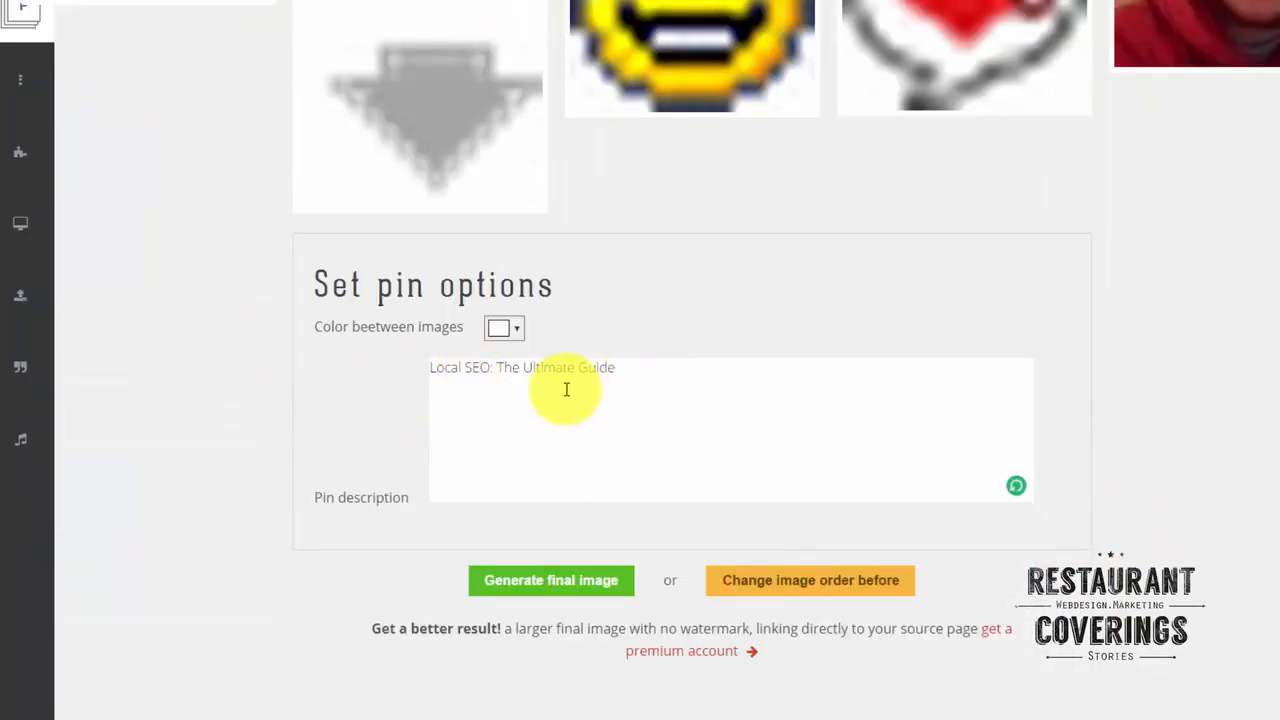
Set the colour between the images to a teal green and generate the final pin image.
click(514, 333)
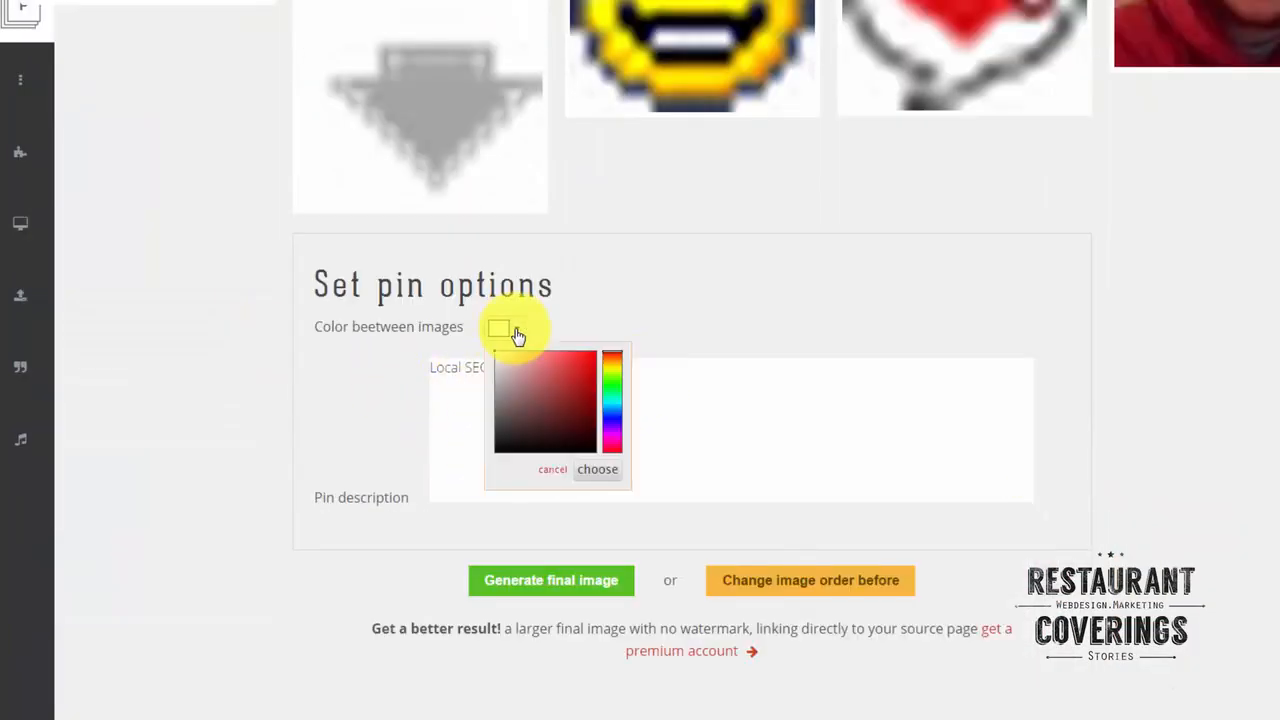
click(611, 400)
click(577, 390)
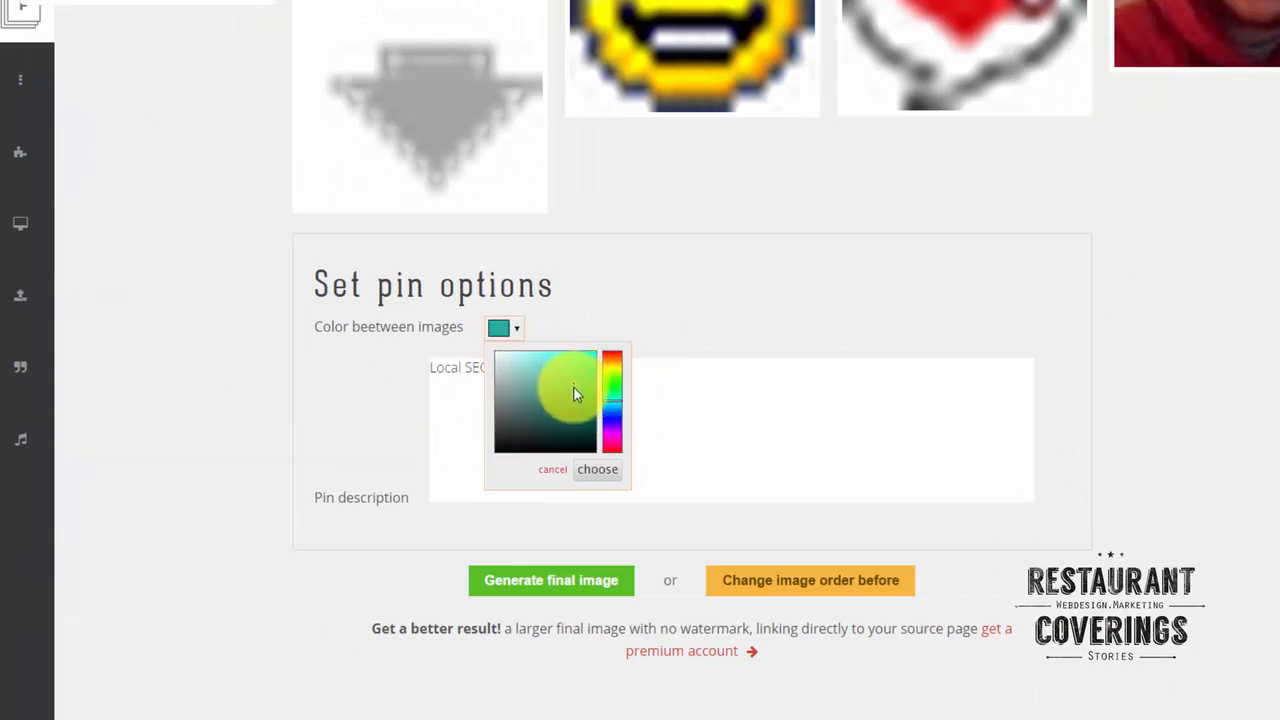
click(794, 286)
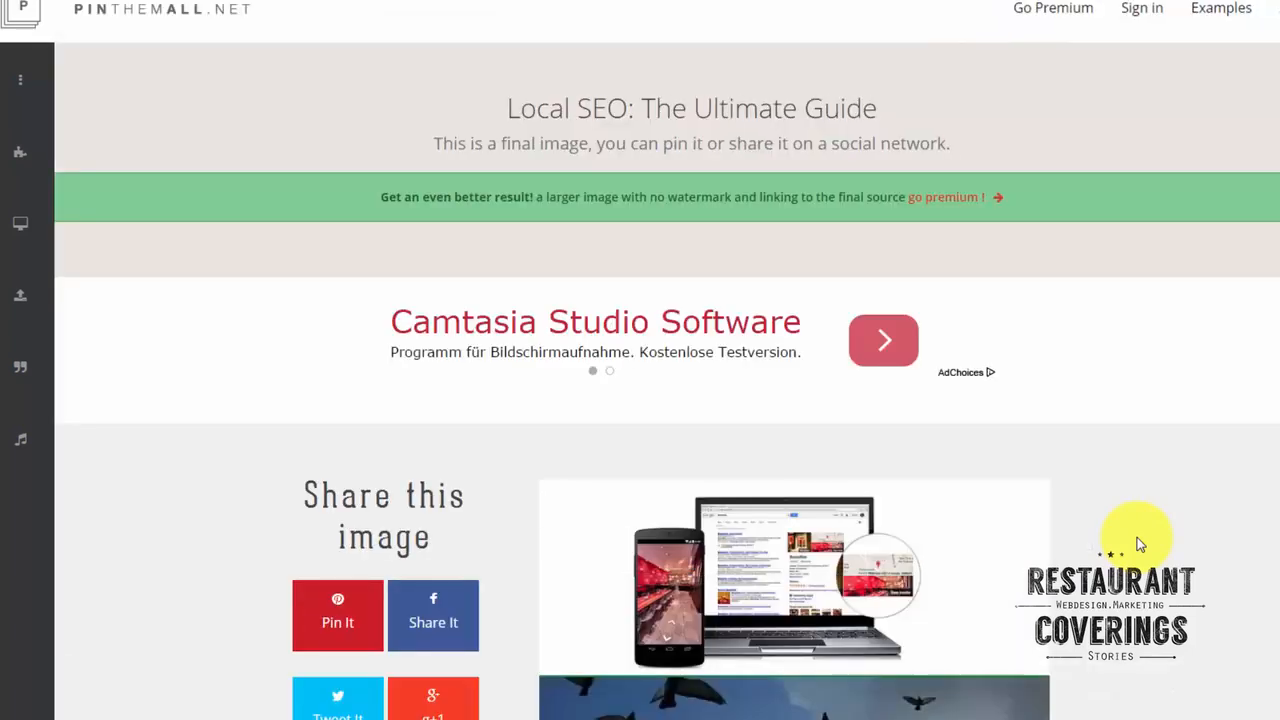
Examine the generated sequential image from first to last picture, along with its sharing options.
scroll(1190, 205, down, 3)
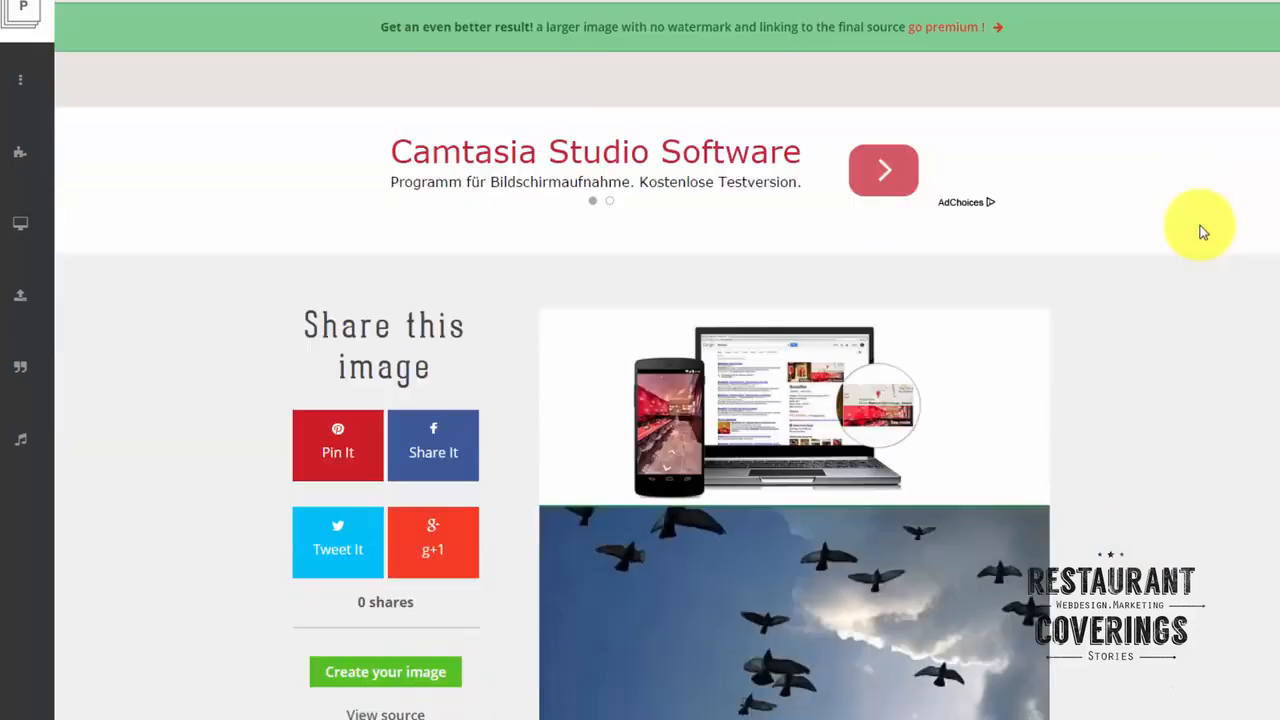
scroll(1206, 150, down, 14)
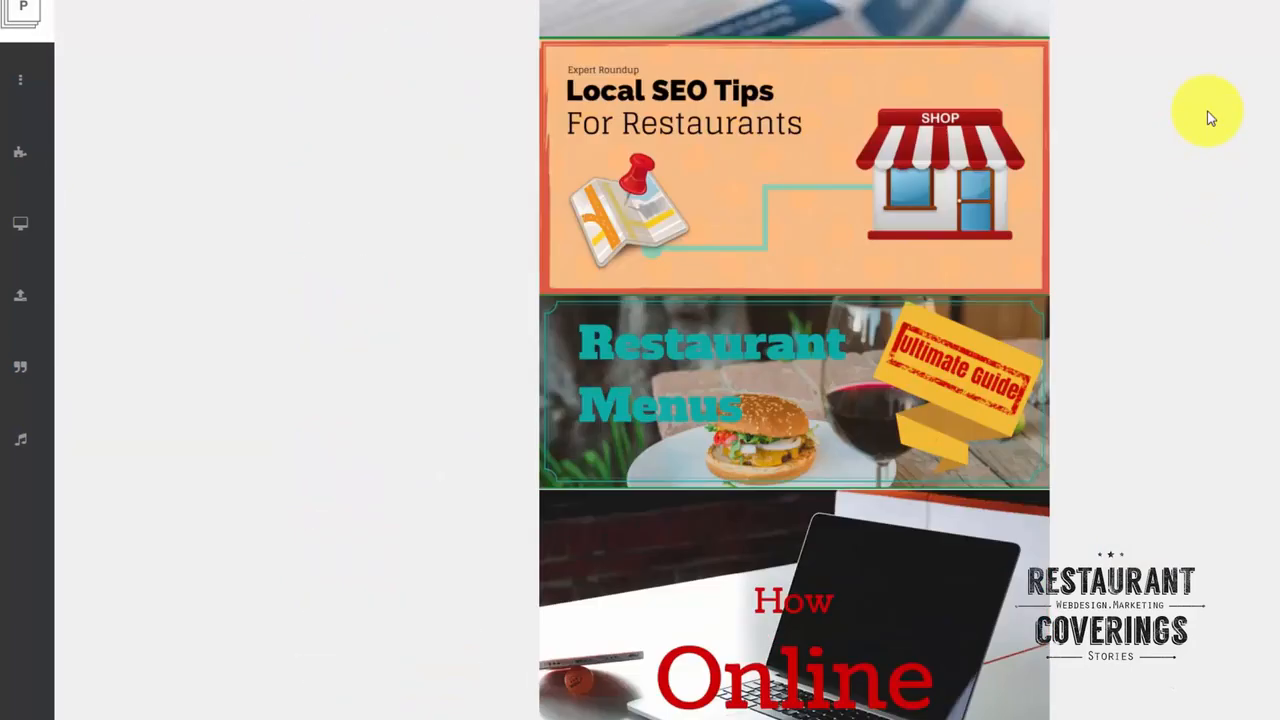
scroll(1208, 118, down, 3)
scroll(1209, 125, up, 16)
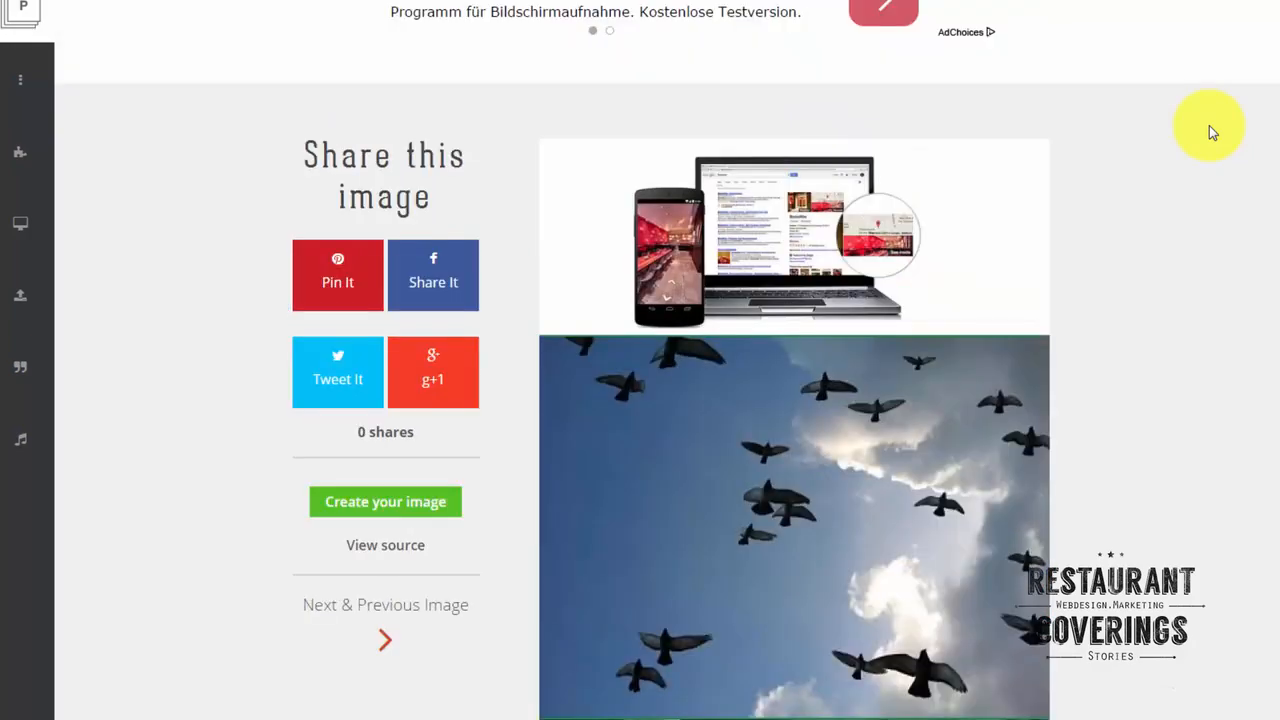
scroll(1209, 125, down, 3)
scroll(1209, 125, down, 5)
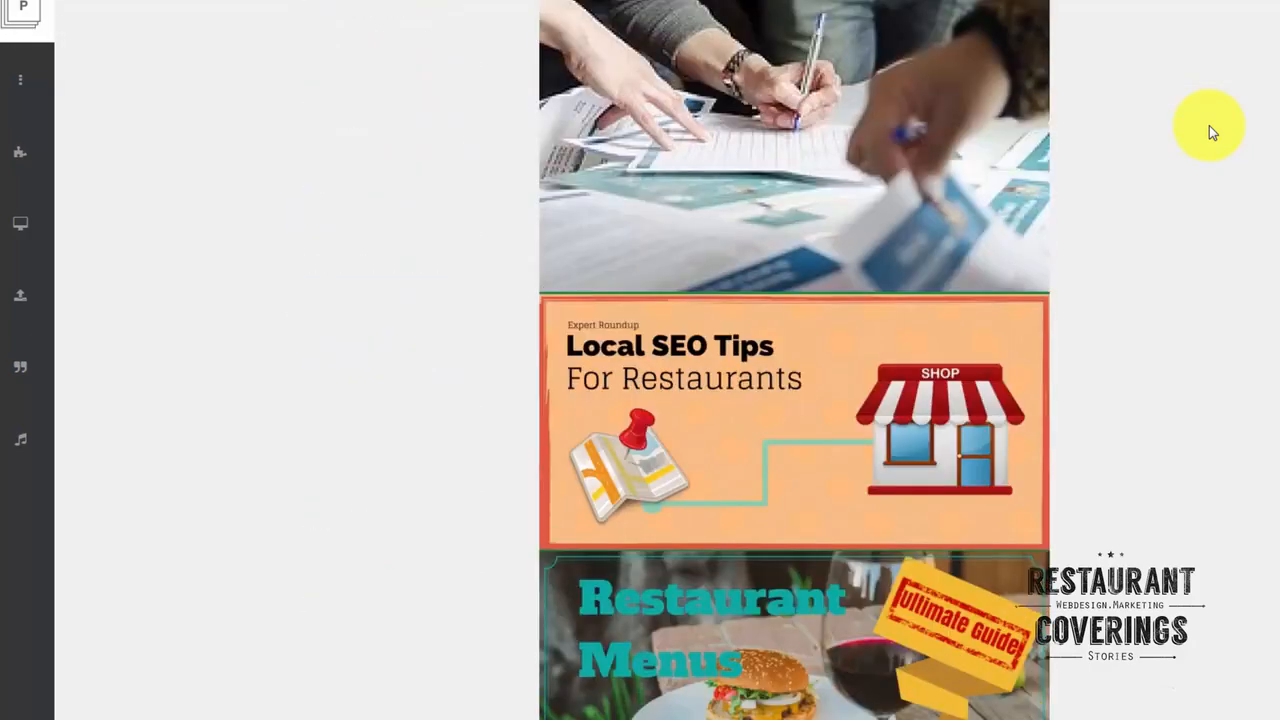
scroll(1209, 125, down, 11)
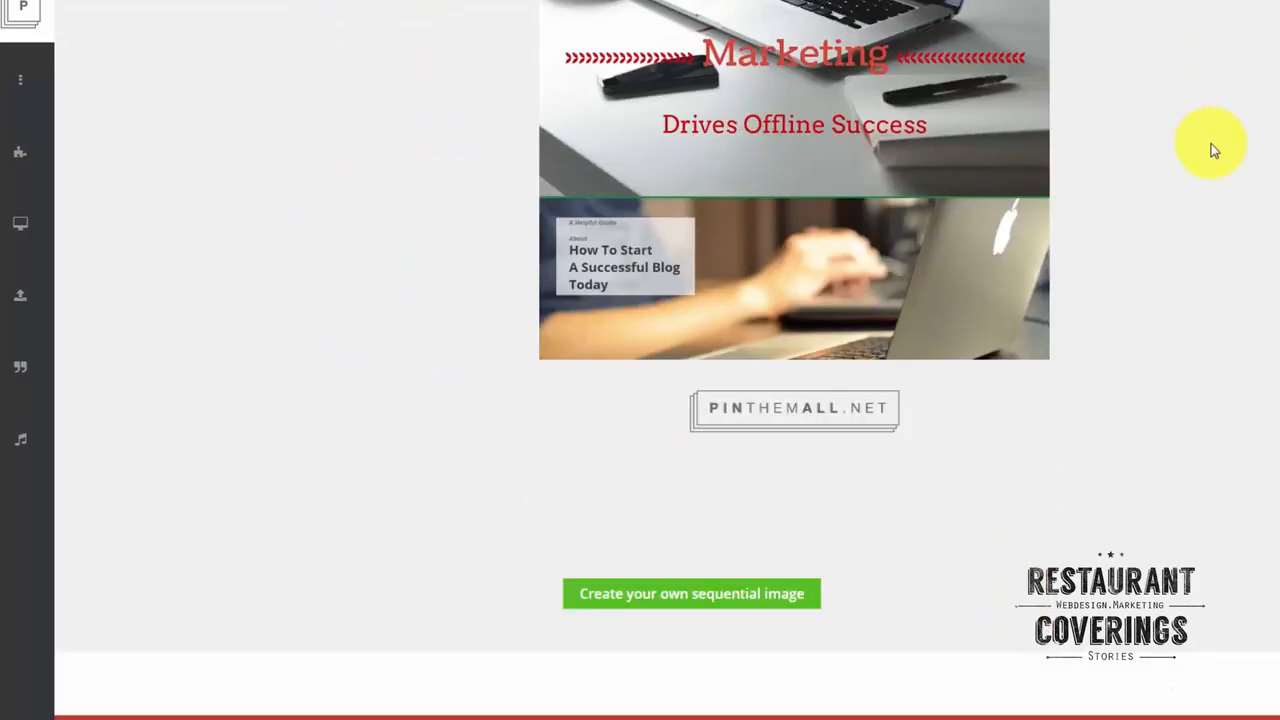
scroll(1194, 277, up, 18)
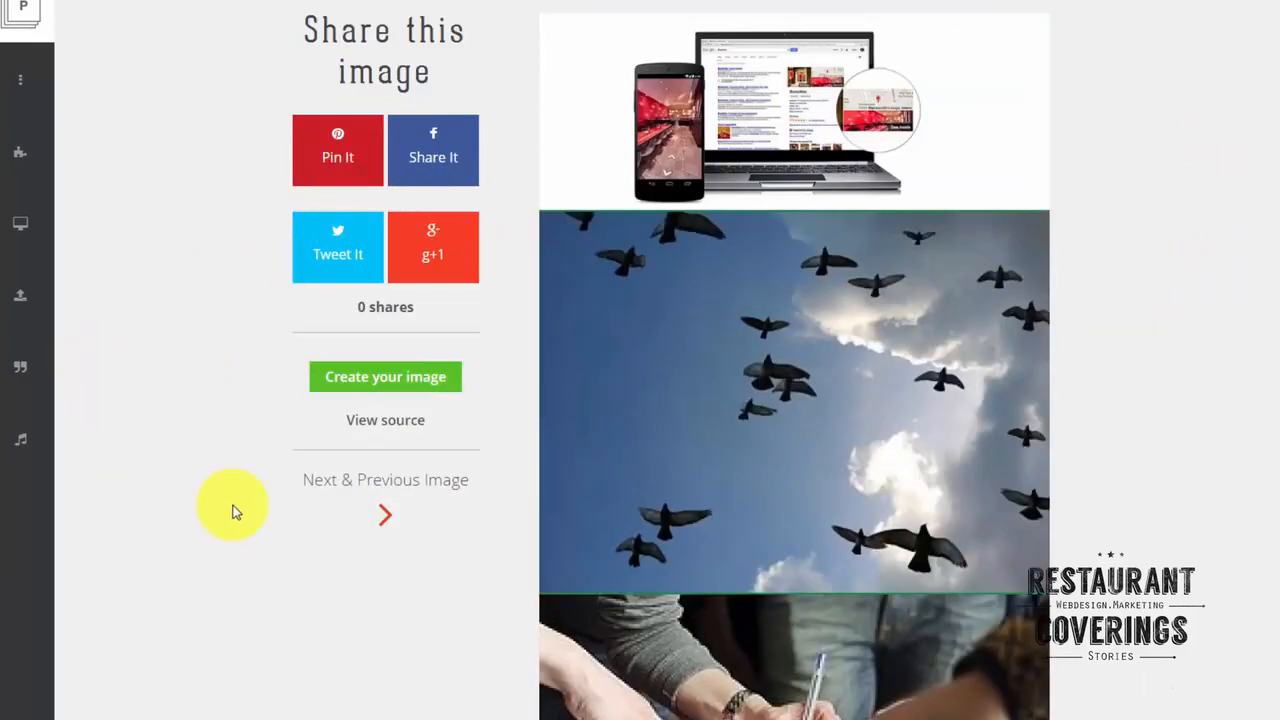
scroll(702, 318, down, 2)
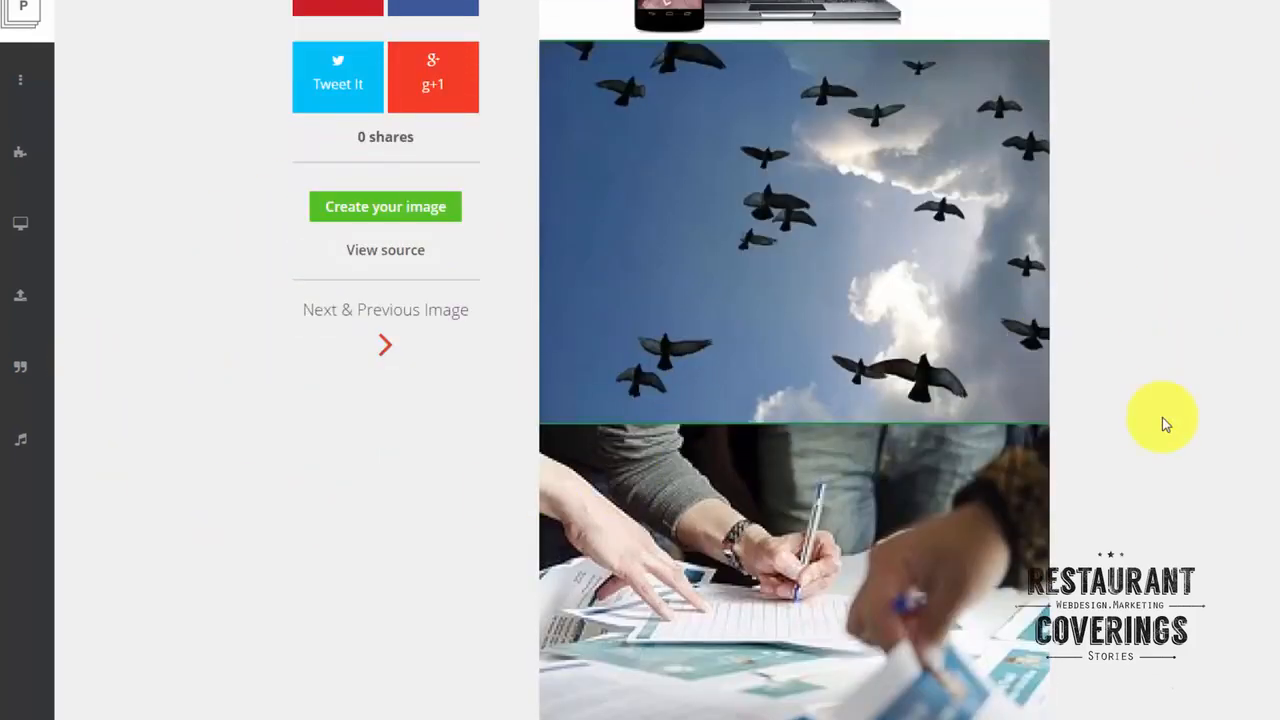
scroll(1246, 386, up, 4)
scroll(1246, 386, down, 4)
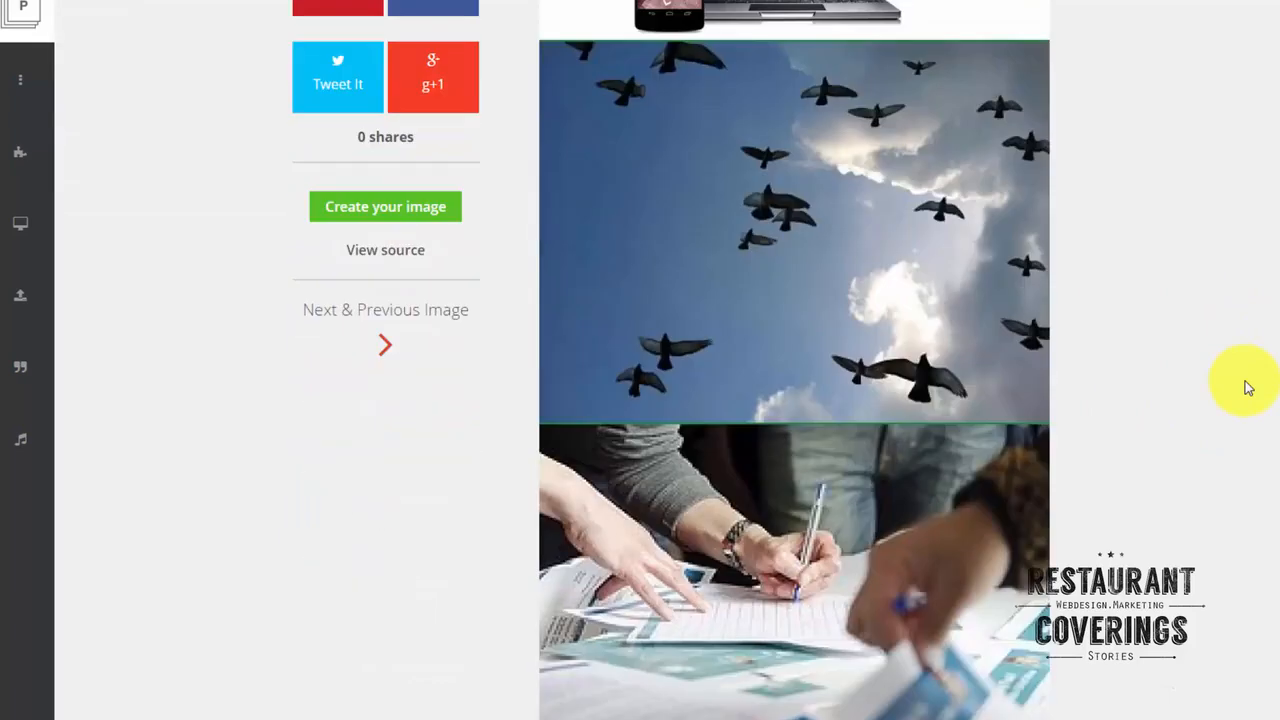